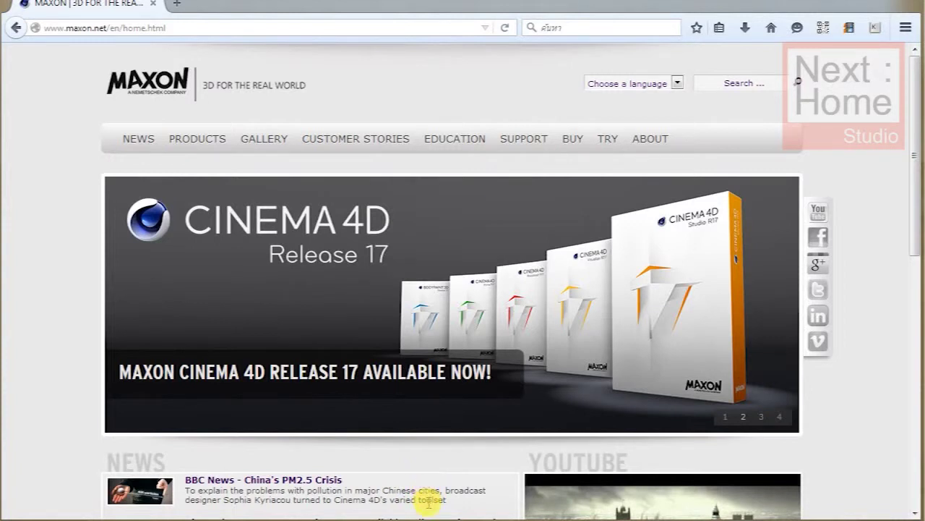
- Browse the maxon.net home page, then bring up a File Explorer window listing drive C:
{"action": "mouse_move", "coordinate": [913, 219]}
{"action": "left_mouse_down"}
{"action": "mouse_move", "coordinate": [911, 289]}
{"action": "mouse_move", "coordinate": [904, 210]}
{"action": "left_mouse_up"}
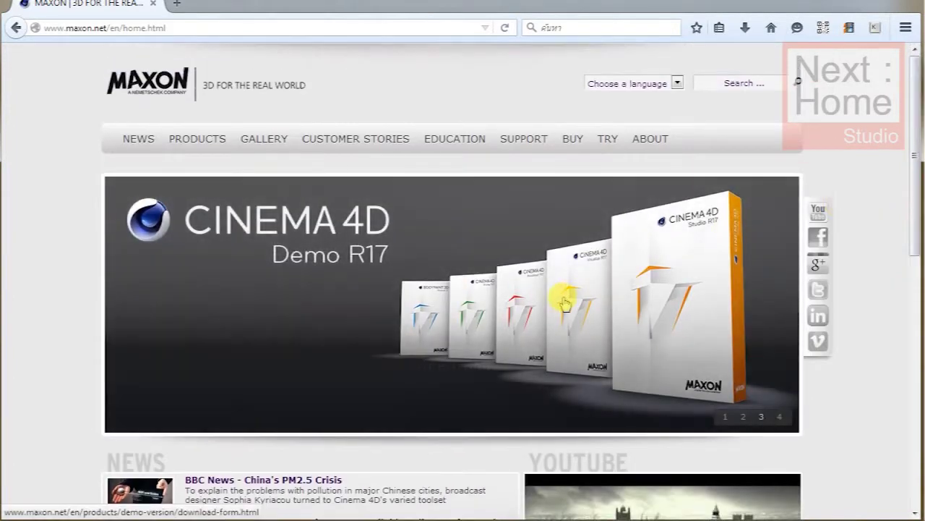
{"action": "scroll", "coordinate": [882, 286], "scroll_direction": "down", "scroll_amount": 5}
{"action": "scroll", "coordinate": [886, 287], "scroll_direction": "up", "scroll_amount": 5}
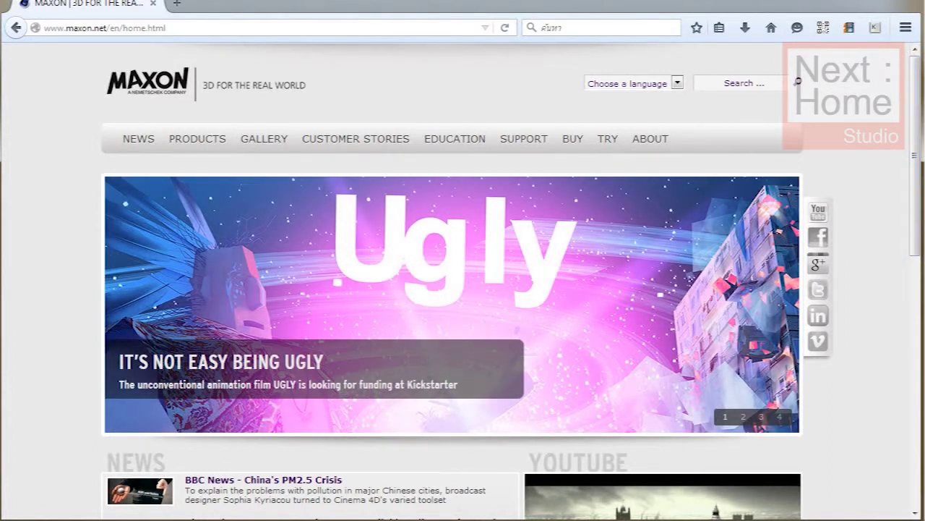
{"action": "left_click_drag", "start_coordinate": [832, 127], "coordinate": [138, 26]}
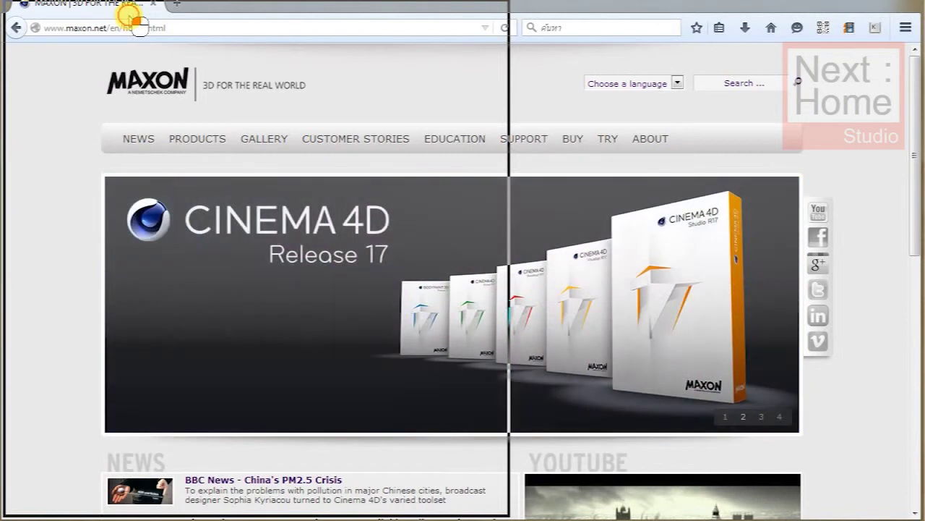
{"action": "key", "text": "alt+Tab"}
{"action": "left_click", "coordinate": [227, 380]}
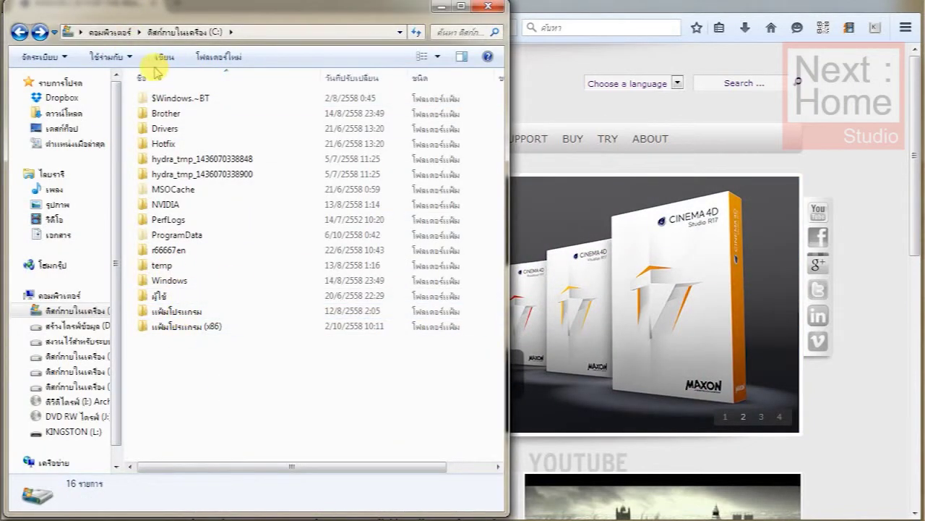
- Browse into Program Files\MAXON\CINEMA 4D R16\Exchange Plugins\aftereffects\C4DFormat
{"action": "double_click", "coordinate": [173, 317]}
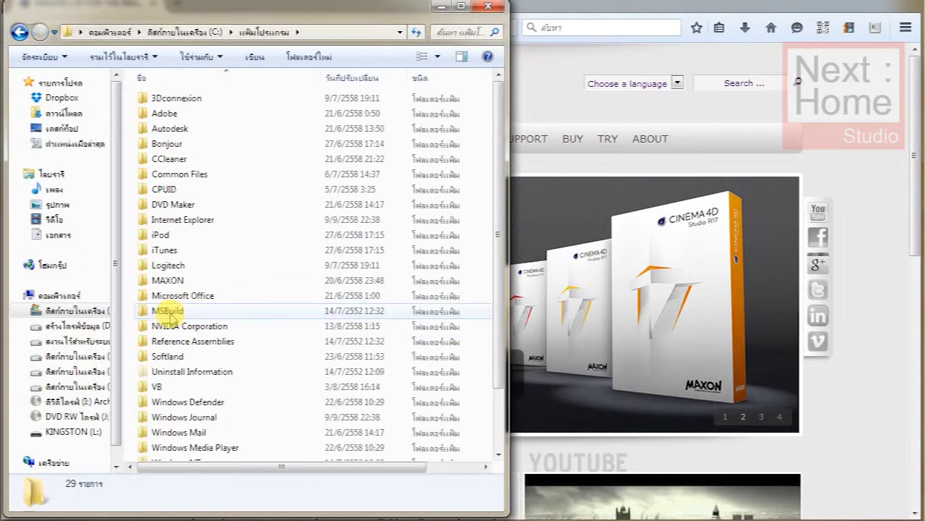
{"action": "scroll", "coordinate": [239, 289], "scroll_direction": "down", "scroll_amount": 1}
{"action": "scroll", "coordinate": [260, 282], "scroll_direction": "up", "scroll_amount": 1}
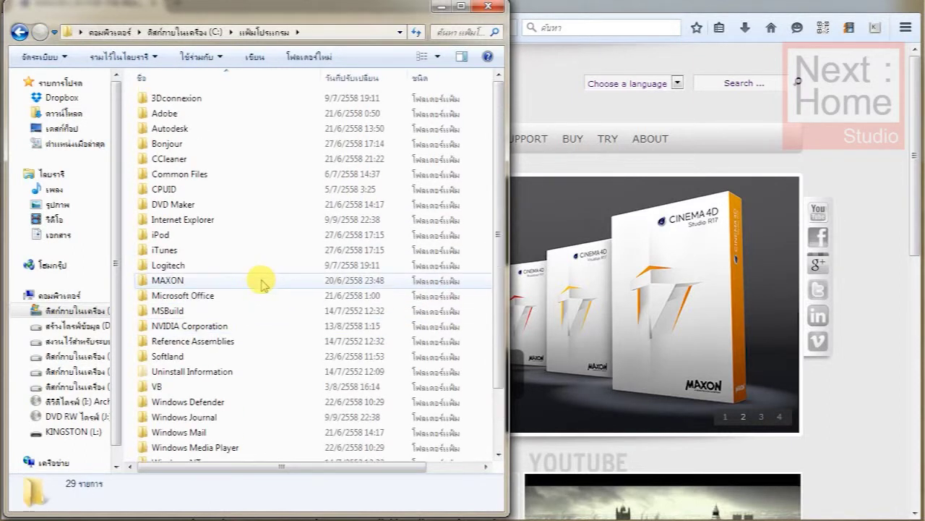
{"action": "double_click", "coordinate": [242, 282]}
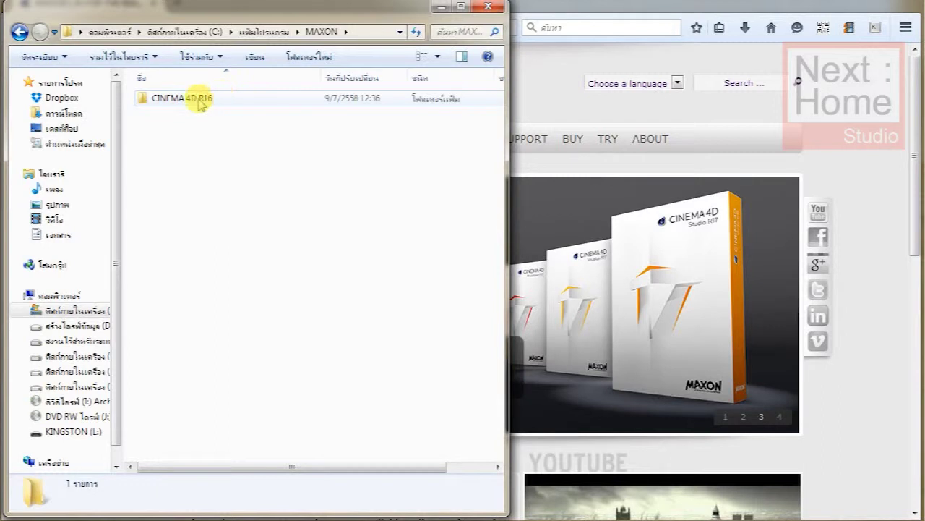
{"action": "double_click", "coordinate": [200, 101]}
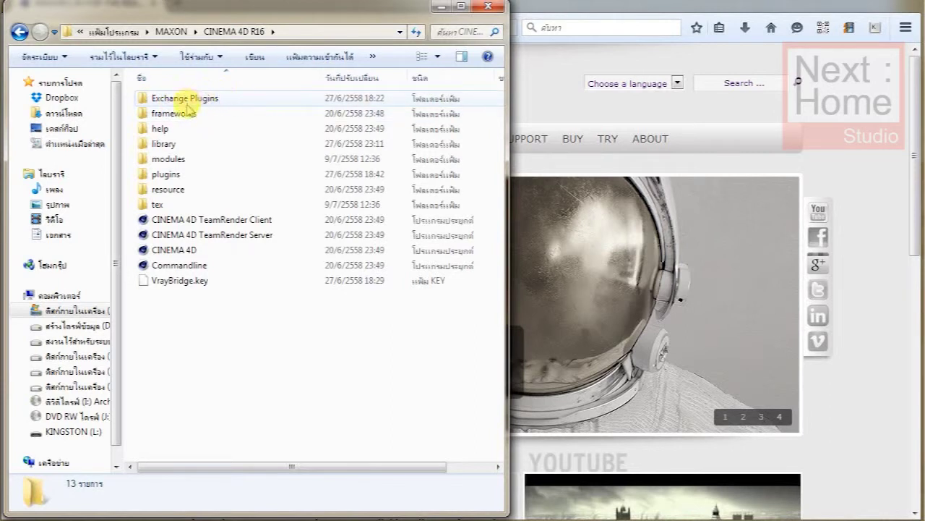
{"action": "double_click", "coordinate": [196, 104]}
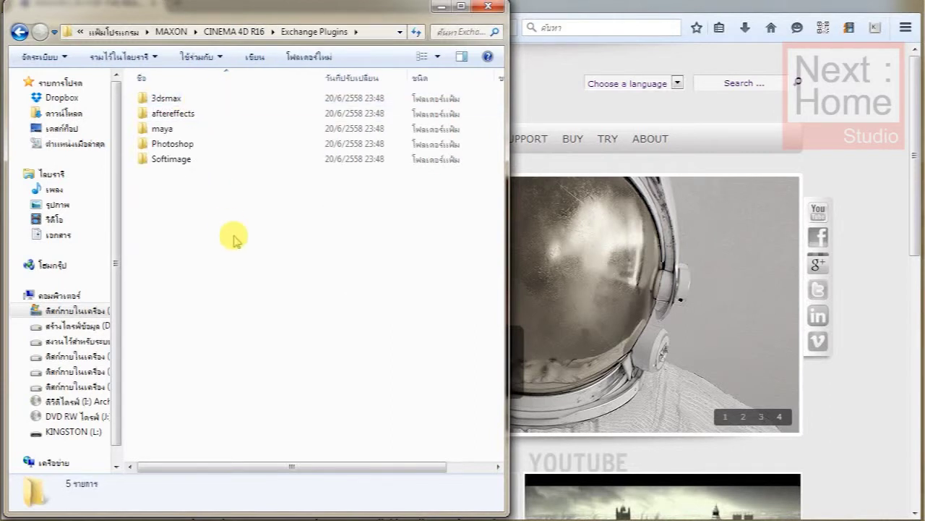
{"action": "double_click", "coordinate": [166, 115]}
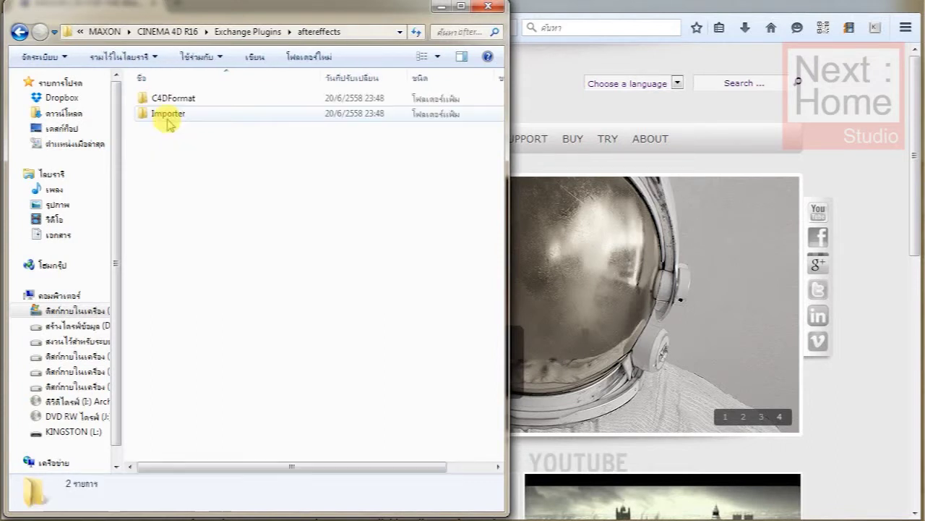
{"action": "double_click", "coordinate": [169, 99]}
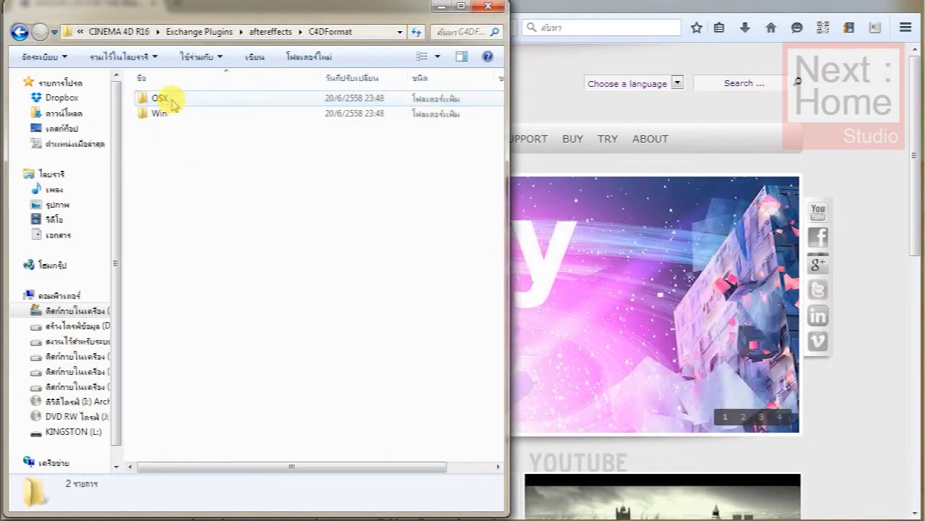
- Reveal the plugin in C4DFormat\Win\CS5-CS6, back out to aftereffects, and return to Firefox
{"action": "left_click", "coordinate": [20, 31]}
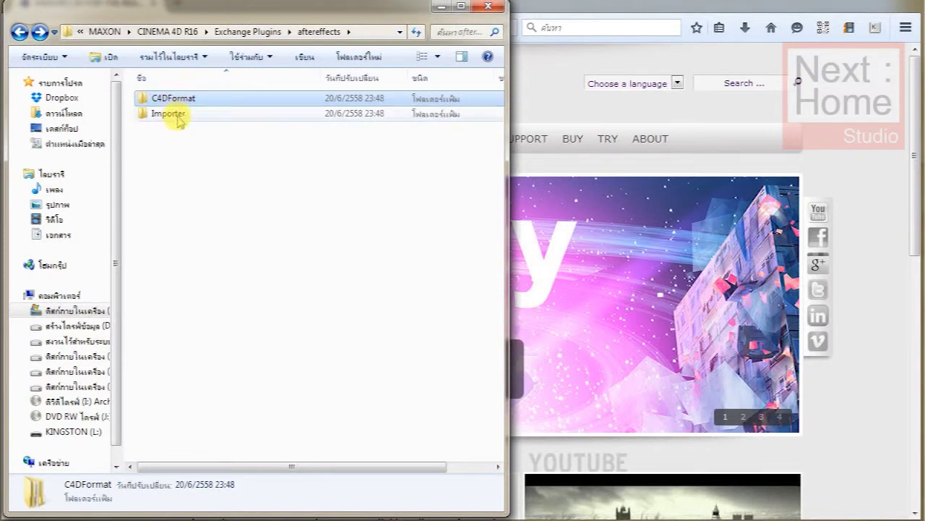
{"action": "double_click", "coordinate": [177, 98]}
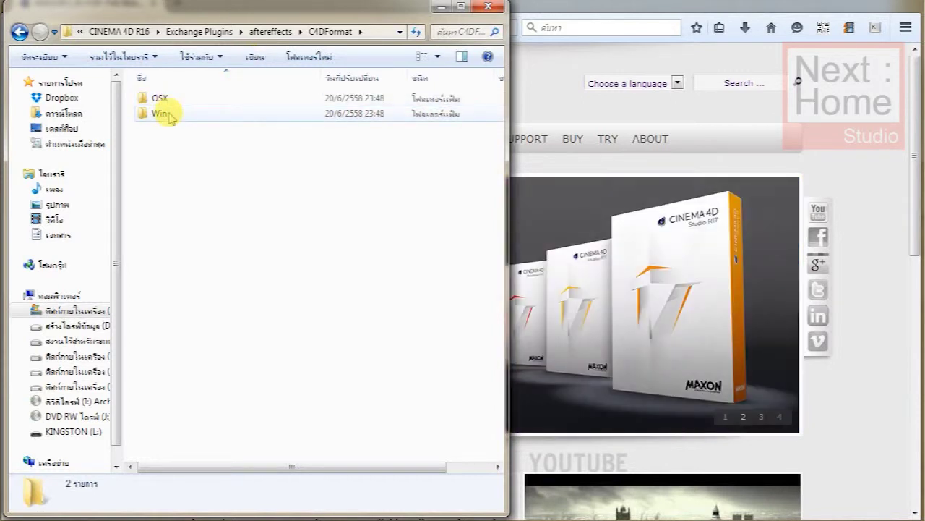
{"action": "double_click", "coordinate": [166, 114]}
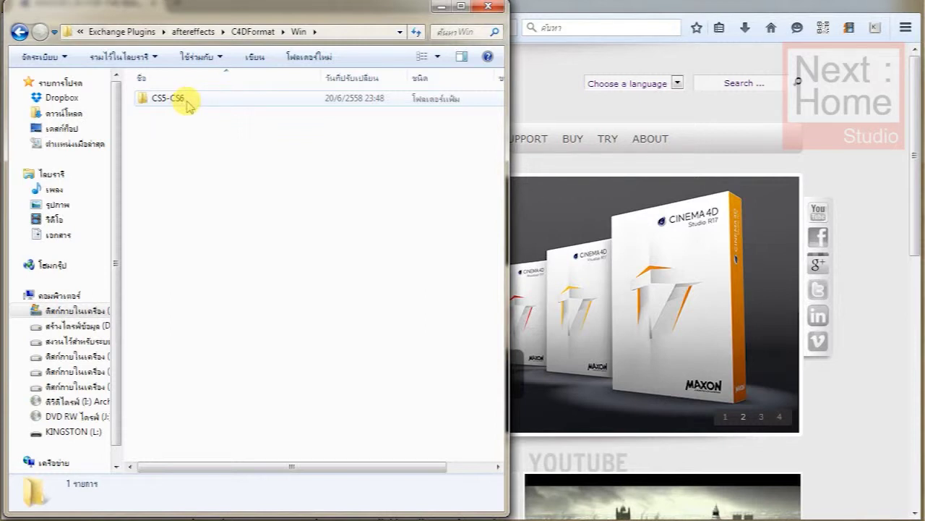
{"action": "double_click", "coordinate": [181, 100]}
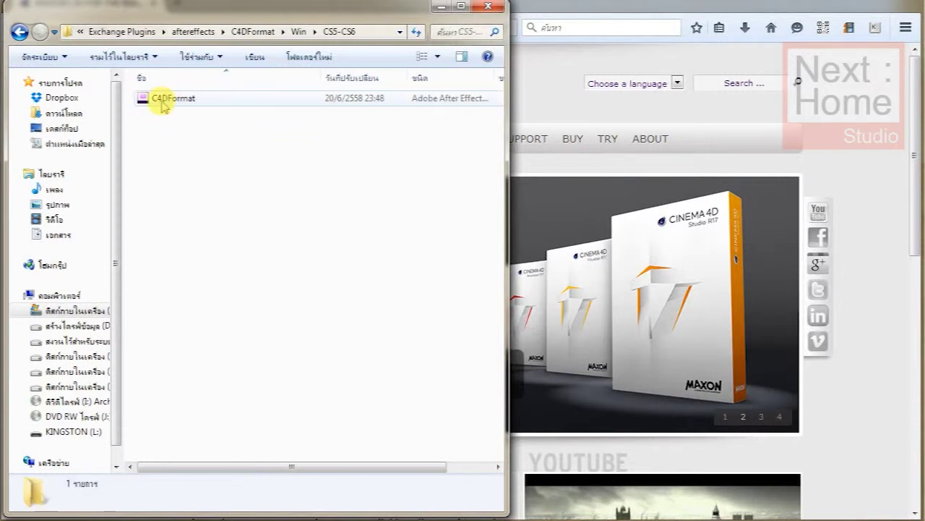
{"action": "left_click", "coordinate": [18, 32]}
{"action": "left_click", "coordinate": [18, 32]}
{"action": "left_click", "coordinate": [18, 32]}
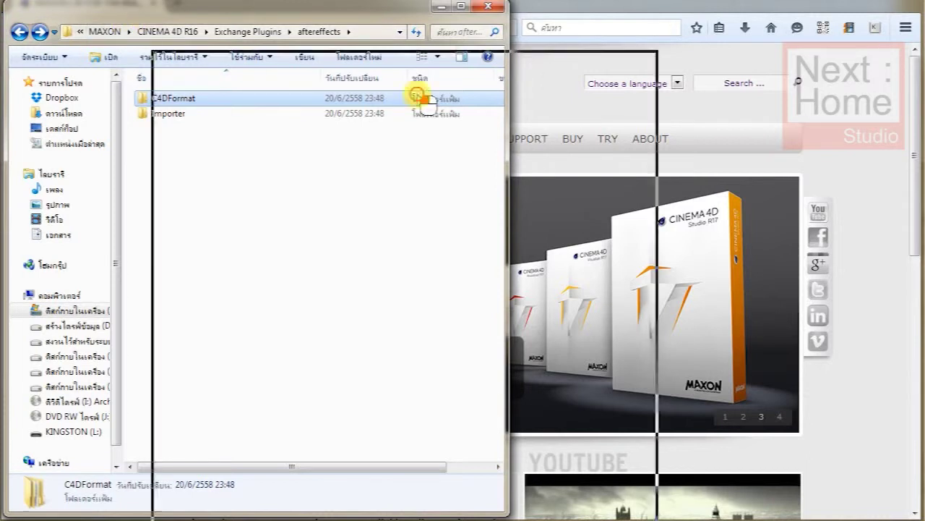
{"action": "left_click", "coordinate": [714, 116]}
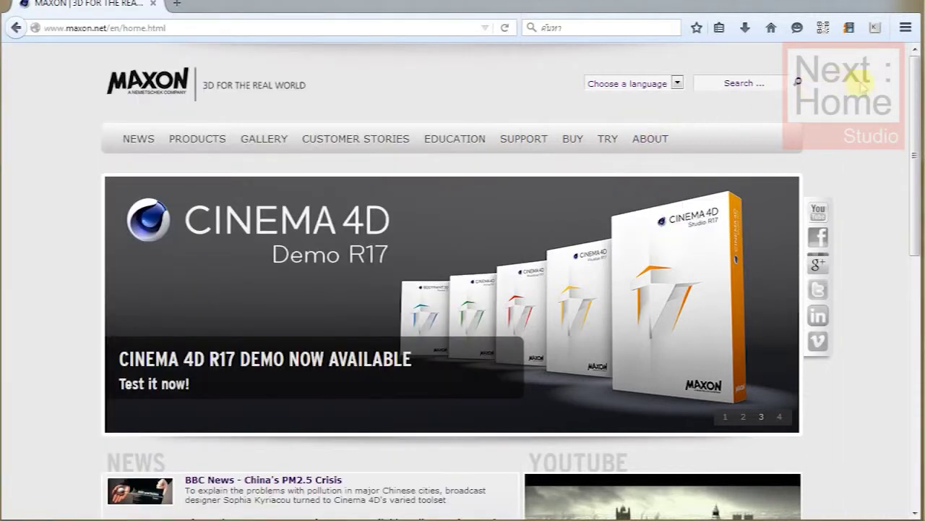
- Scroll the maxon.net home page and show the SUPPORT dropdown in the navigation bar
{"action": "scroll", "coordinate": [864, 109], "scroll_direction": "down", "scroll_amount": 3}
{"action": "scroll", "coordinate": [867, 139], "scroll_direction": "up", "scroll_amount": 3}
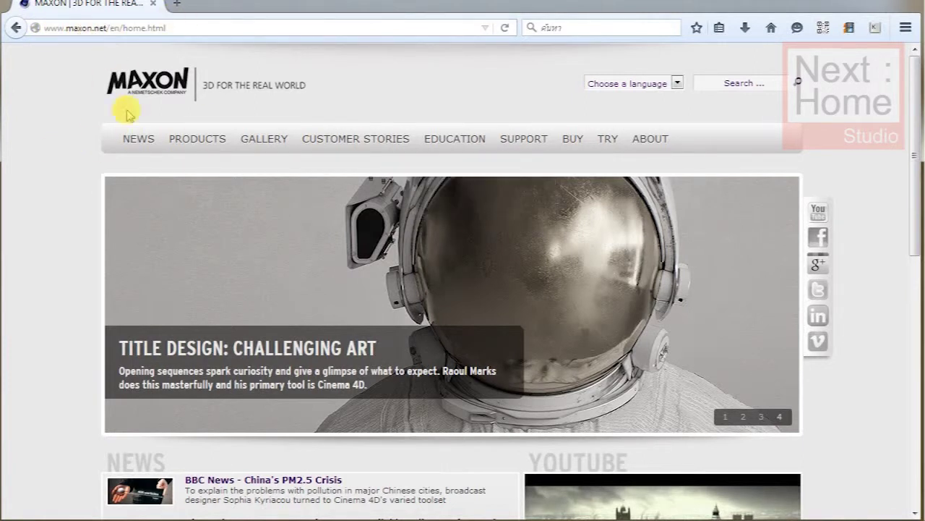
{"action": "scroll", "coordinate": [920, 142], "scroll_direction": "down", "scroll_amount": 5}
{"action": "scroll", "coordinate": [872, 154], "scroll_direction": "up", "scroll_amount": 5}
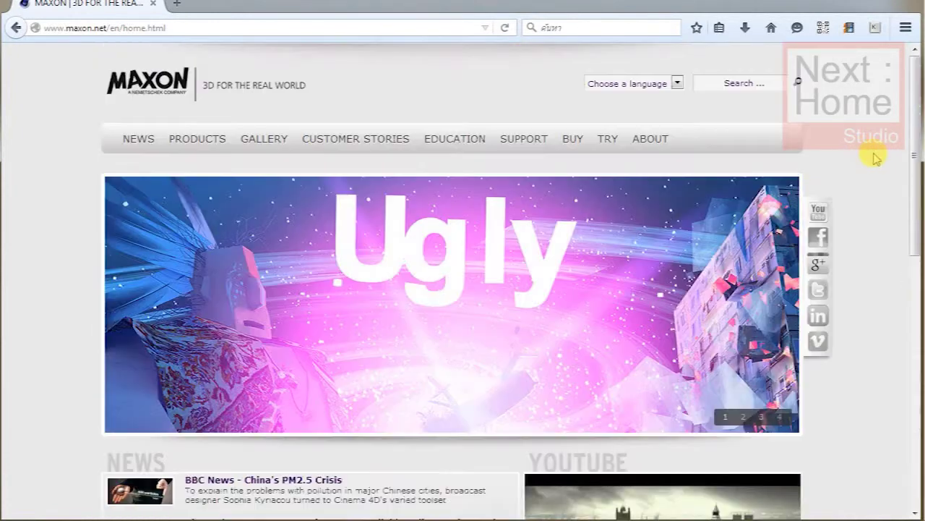
{"action": "scroll", "coordinate": [881, 157], "scroll_direction": "down", "scroll_amount": 3}
{"action": "scroll", "coordinate": [881, 158], "scroll_direction": "up", "scroll_amount": 3}
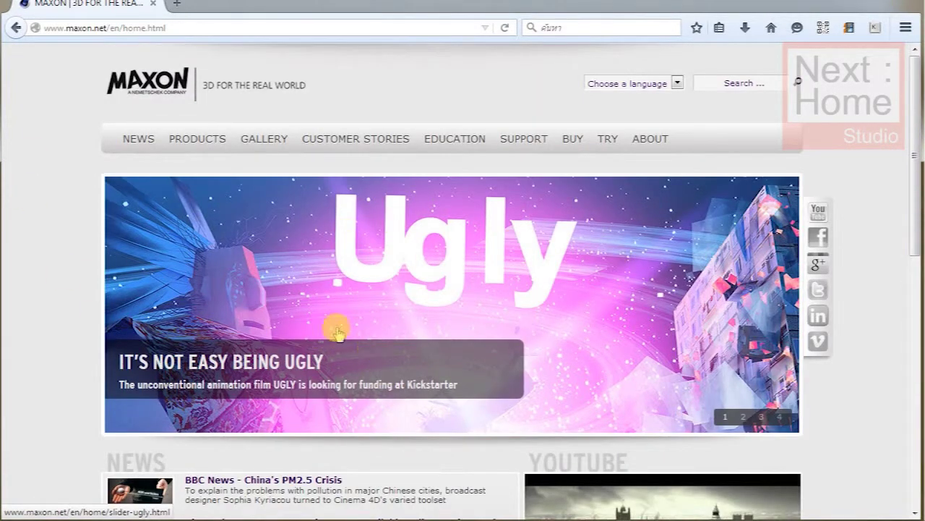
{"action": "scroll", "coordinate": [523, 289], "scroll_direction": "down", "scroll_amount": 2}
{"action": "scroll", "coordinate": [533, 287], "scroll_direction": "up", "scroll_amount": 2}
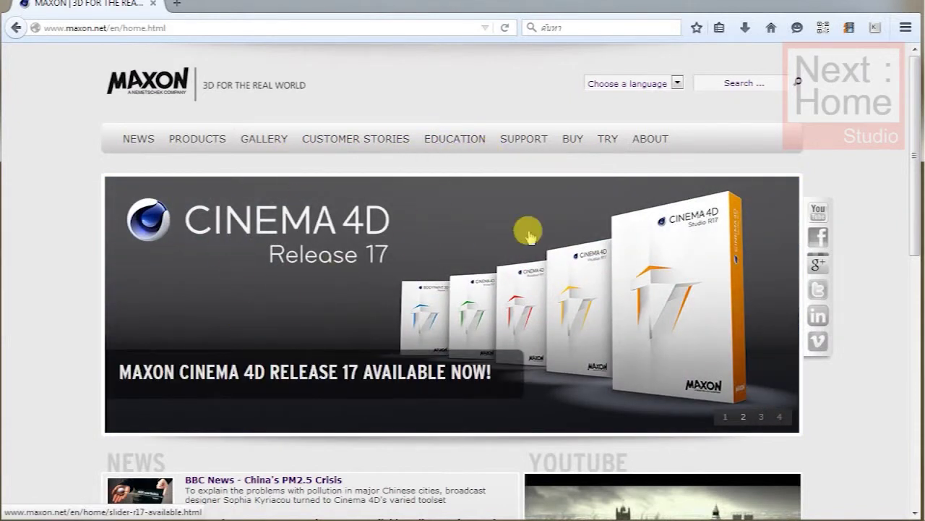
{"action": "mouse_move", "coordinate": [516, 145]}
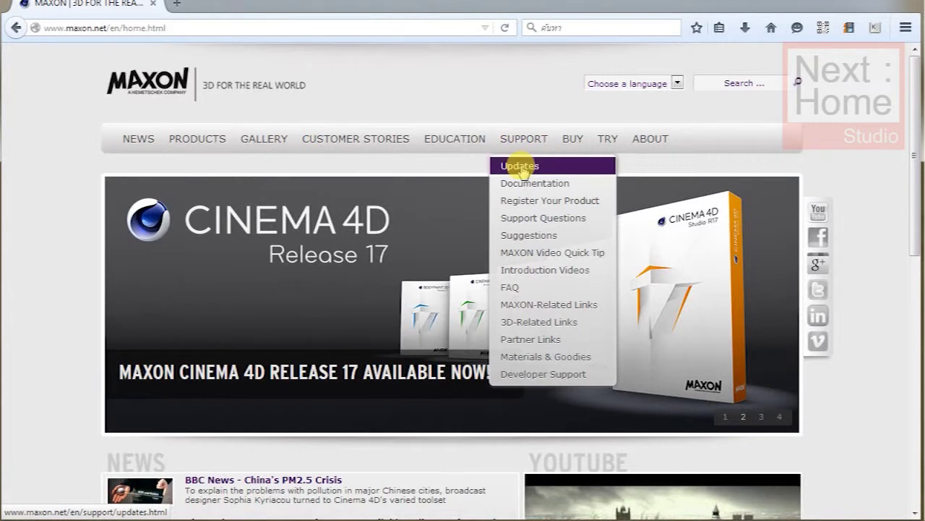
{"action": "left_click", "coordinate": [522, 168]}
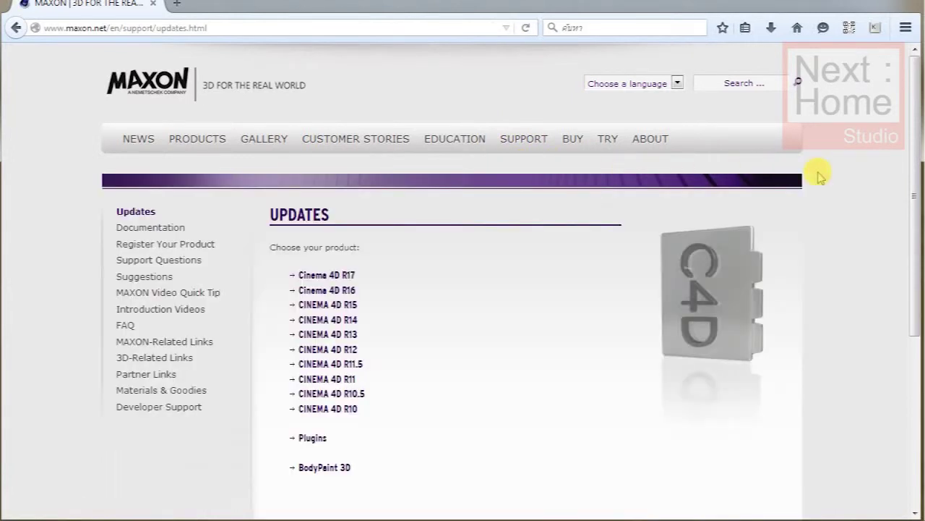
{"action": "scroll", "coordinate": [820, 179], "scroll_direction": "down", "scroll_amount": 2}
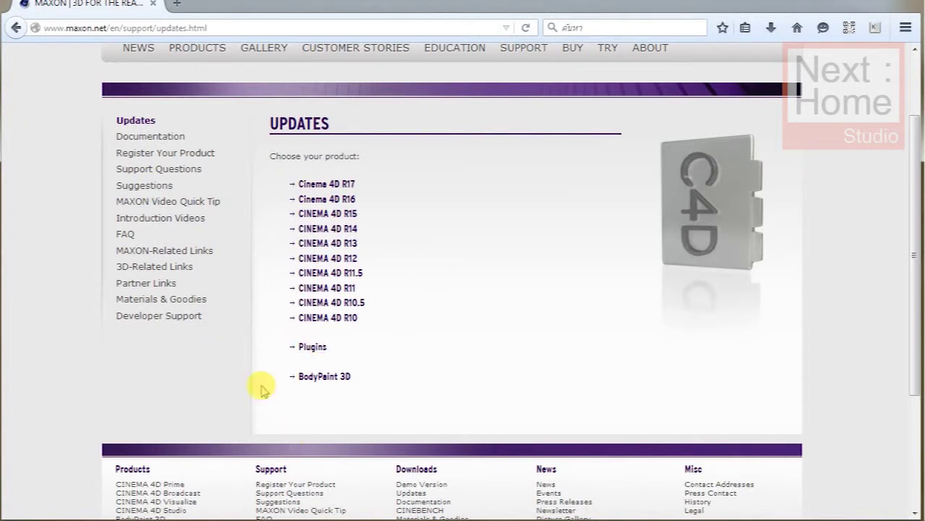
{"action": "left_click", "coordinate": [313, 347]}
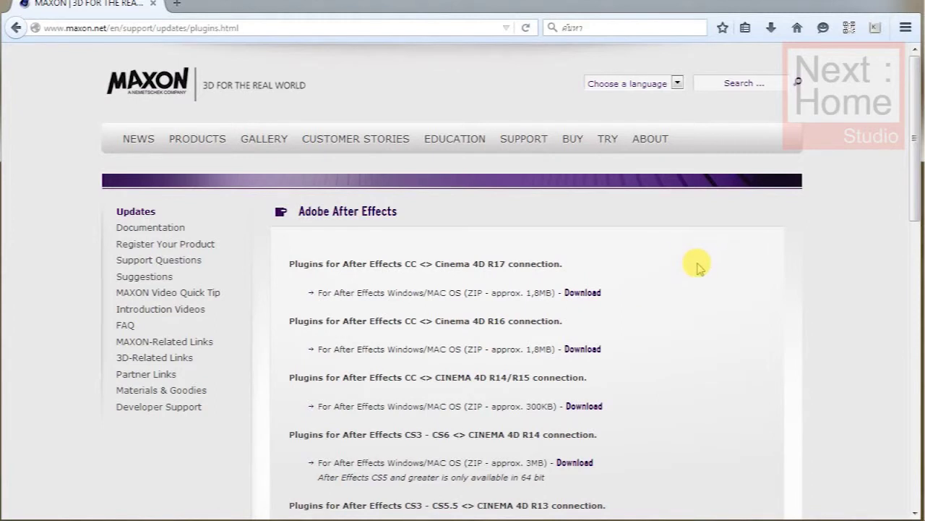
{"action": "scroll", "coordinate": [687, 264], "scroll_direction": "down", "scroll_amount": 2}
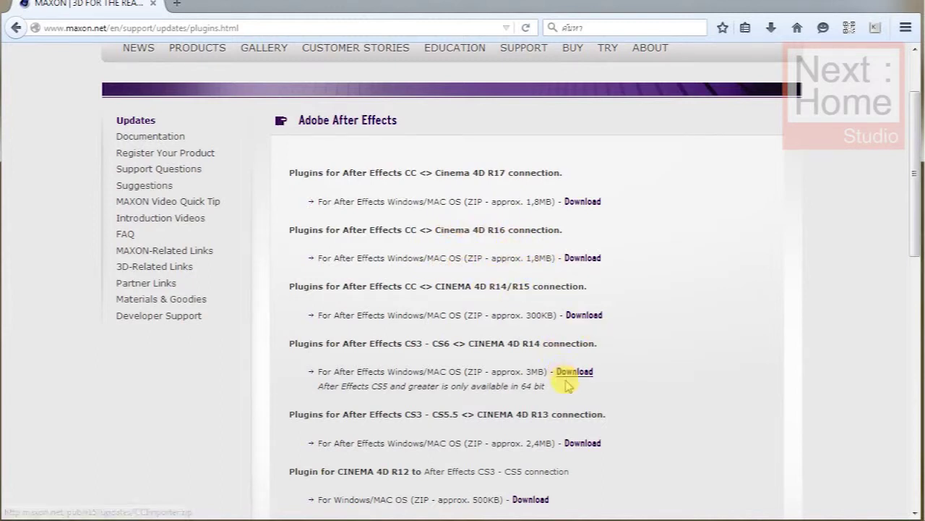
{"action": "scroll", "coordinate": [567, 399], "scroll_direction": "down", "scroll_amount": 1}
{"action": "scroll", "coordinate": [567, 399], "scroll_direction": "down", "scroll_amount": 2}
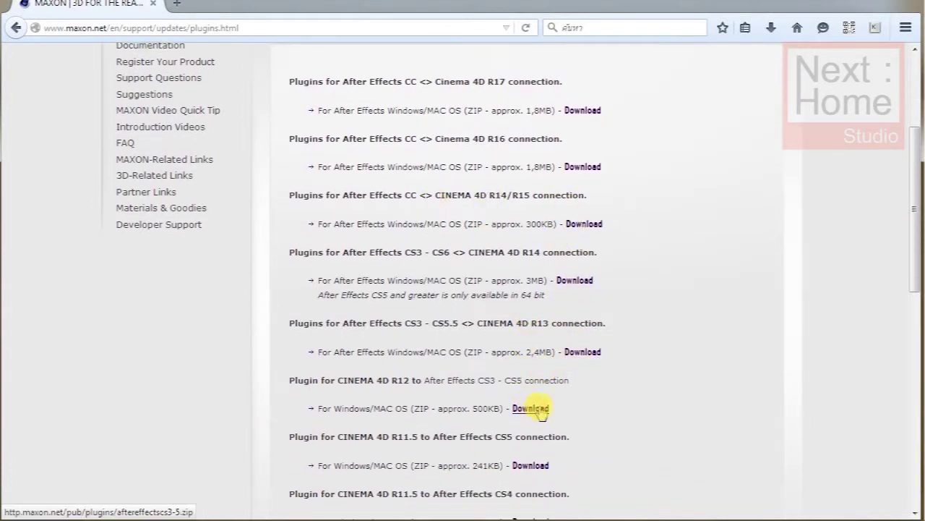
{"action": "scroll", "coordinate": [585, 393], "scroll_direction": "down", "scroll_amount": 3}
{"action": "scroll", "coordinate": [662, 383], "scroll_direction": "up", "scroll_amount": 2}
{"action": "scroll", "coordinate": [663, 382], "scroll_direction": "up", "scroll_amount": 6}
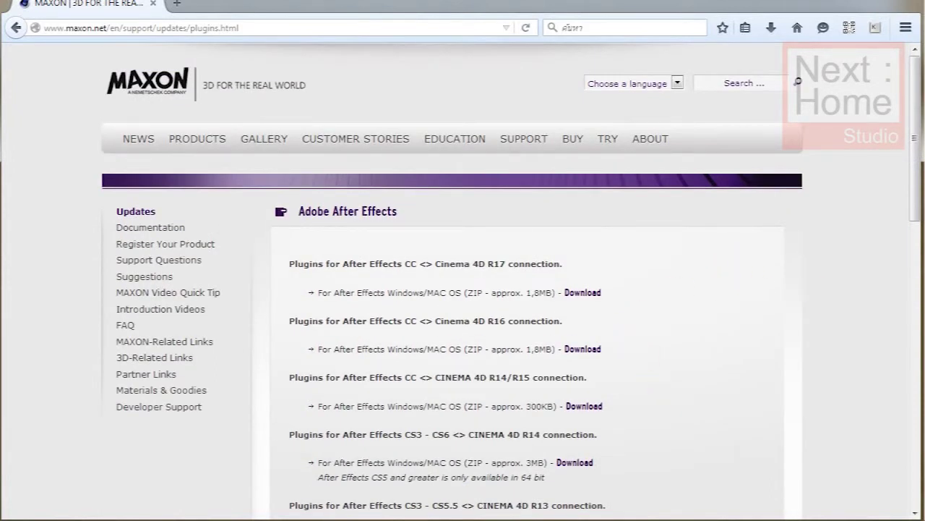
{"action": "mouse_move", "coordinate": [502, 66]}
{"action": "left_mouse_down"}
{"action": "mouse_move", "coordinate": [396, 35]}
{"action": "mouse_move", "coordinate": [261, 22]}
{"action": "left_mouse_up"}
- Position the aftereffects plugin folder window, minimise Firefox and clear the C4DFormat selection
{"action": "left_click", "coordinate": [241, 98]}
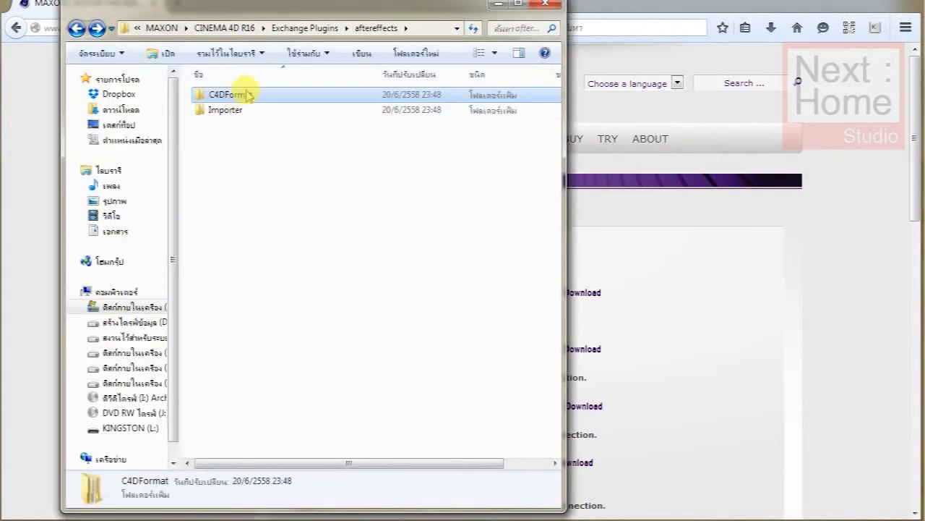
{"action": "left_click_drag", "start_coordinate": [268, 27], "coordinate": [221, 22]}
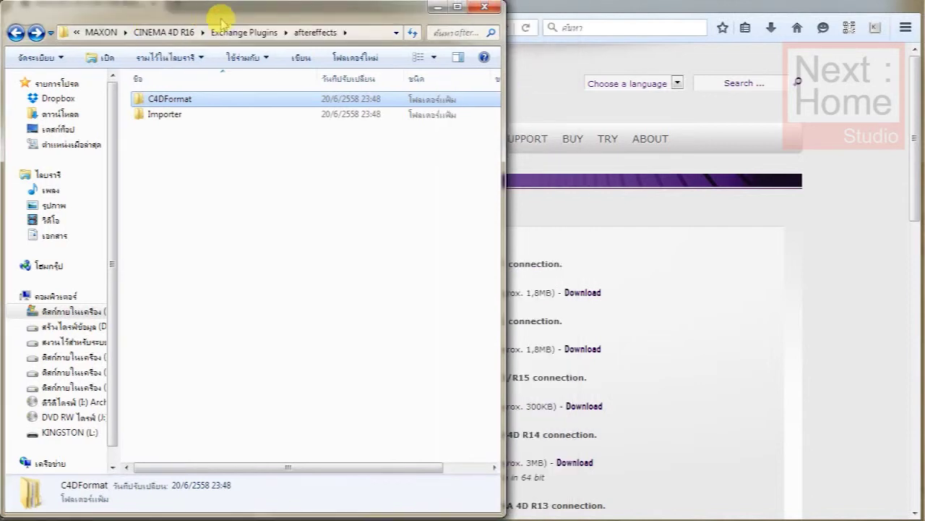
{"action": "left_click", "coordinate": [705, 274]}
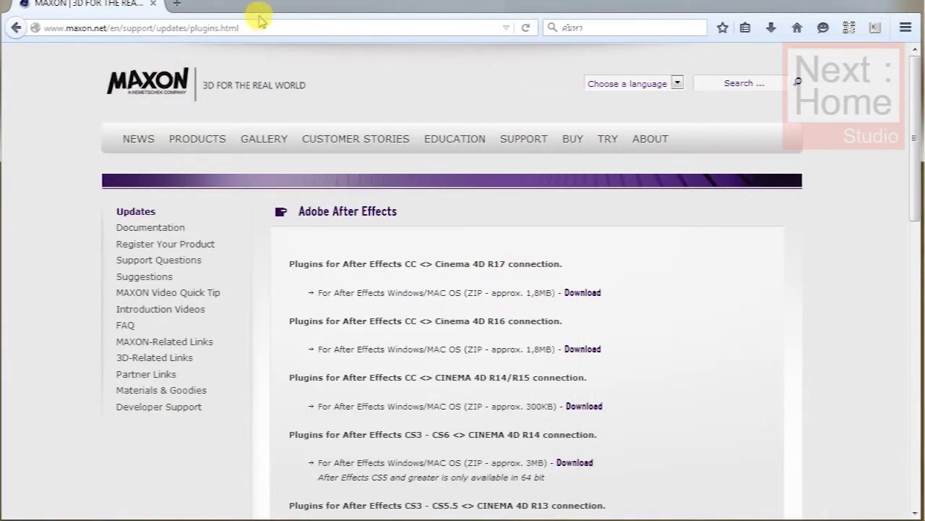
{"action": "left_click_drag", "start_coordinate": [364, 4], "coordinate": [404, 4]}
{"action": "left_click", "coordinate": [18, 15]}
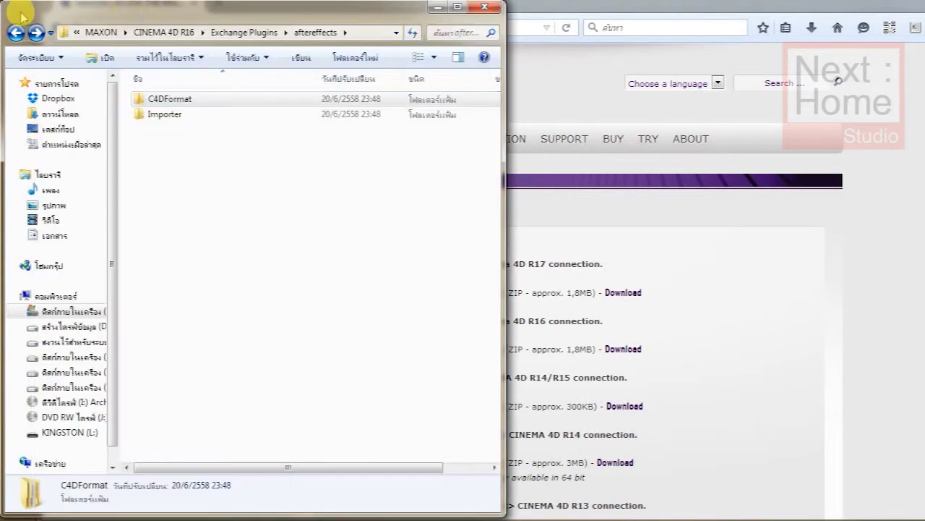
{"action": "mouse_move", "coordinate": [337, 14]}
{"action": "left_mouse_down"}
{"action": "mouse_move", "coordinate": [366, 10]}
{"action": "mouse_move", "coordinate": [354, 6]}
{"action": "left_mouse_up"}
{"action": "left_click", "coordinate": [875, 2]}
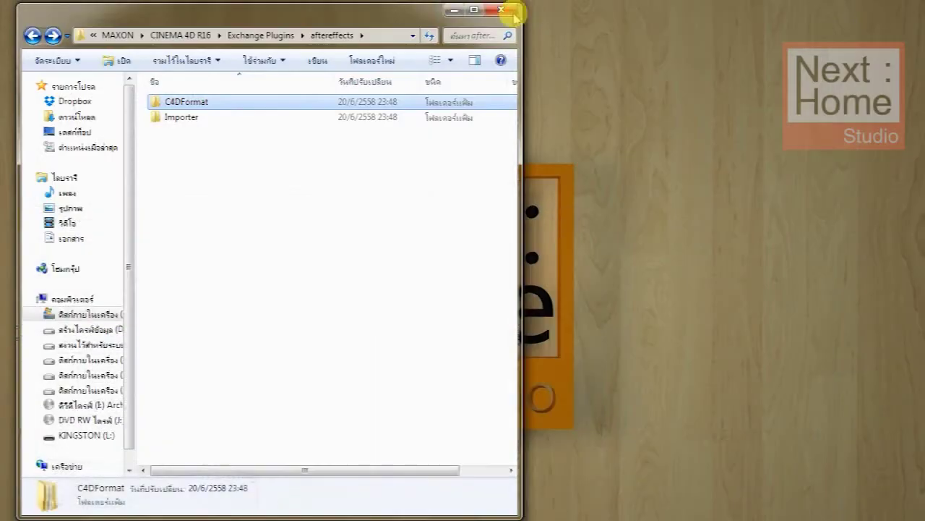
{"action": "left_click_drag", "start_coordinate": [320, 15], "coordinate": [309, 12]}
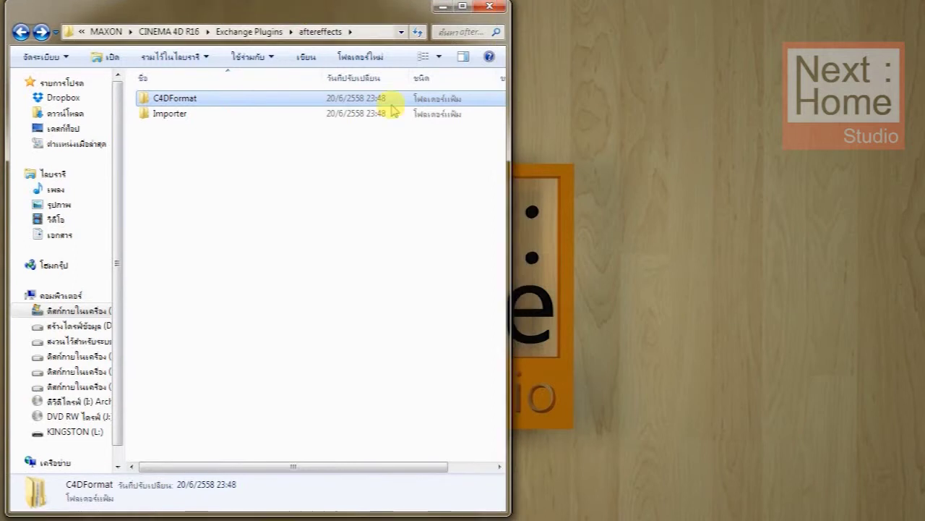
{"action": "left_click", "coordinate": [252, 161]}
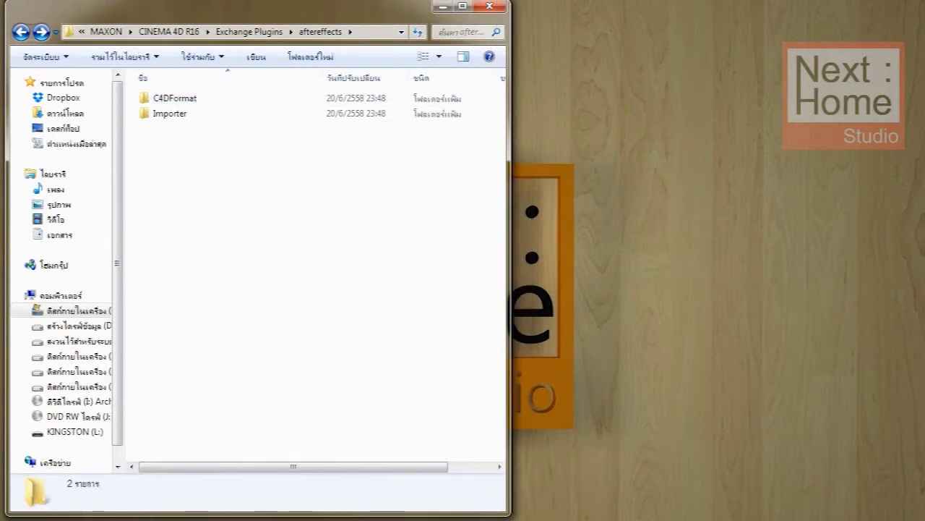
- Snap a second drive C: folder view to the right half and narrow the plugin window
{"action": "left_click_drag", "start_coordinate": [698, 48], "coordinate": [615, 22]}
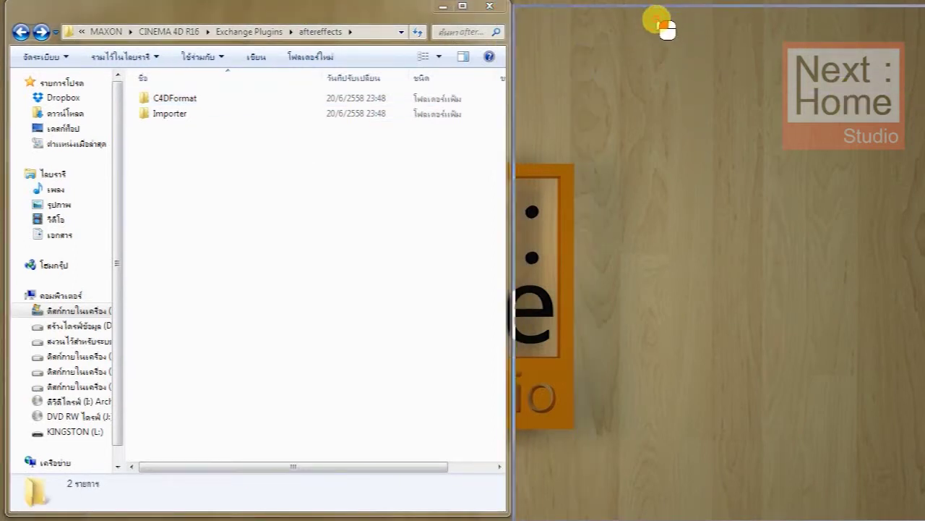
{"action": "left_click_drag", "start_coordinate": [615, 21], "coordinate": [575, 21]}
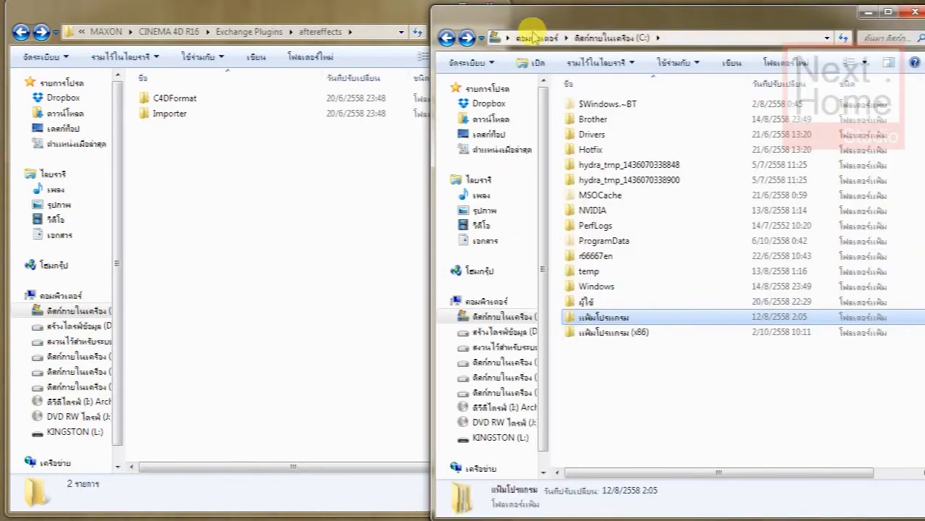
{"action": "mouse_move", "coordinate": [515, 186]}
{"action": "left_mouse_down"}
{"action": "mouse_move", "coordinate": [448, 184]}
{"action": "mouse_move", "coordinate": [539, 185]}
{"action": "left_mouse_up"}
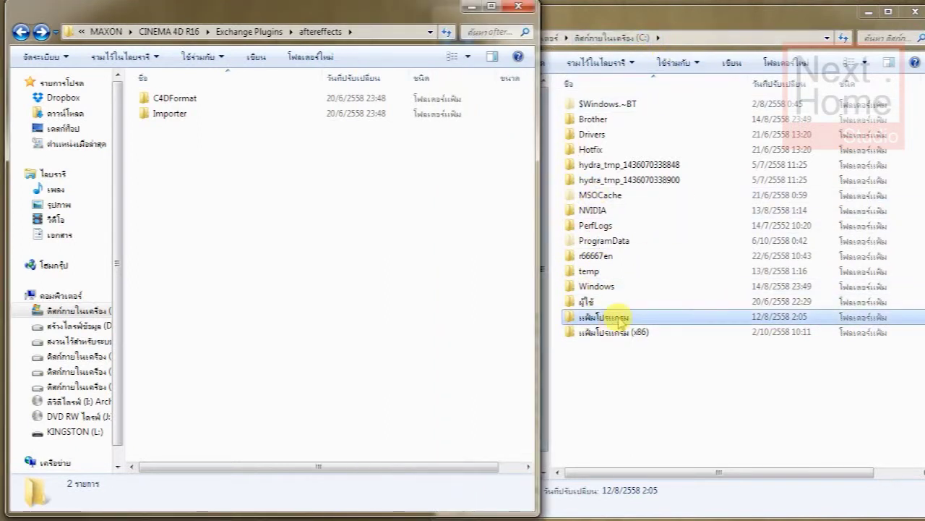
- In the right window, open Program Files and then the Adobe folder
{"action": "double_click", "coordinate": [620, 319]}
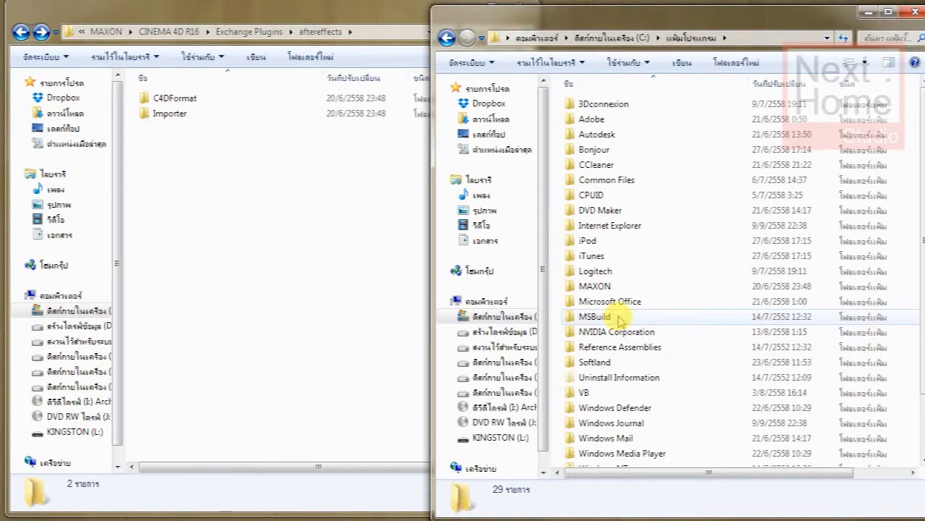
{"action": "left_click", "coordinate": [446, 38]}
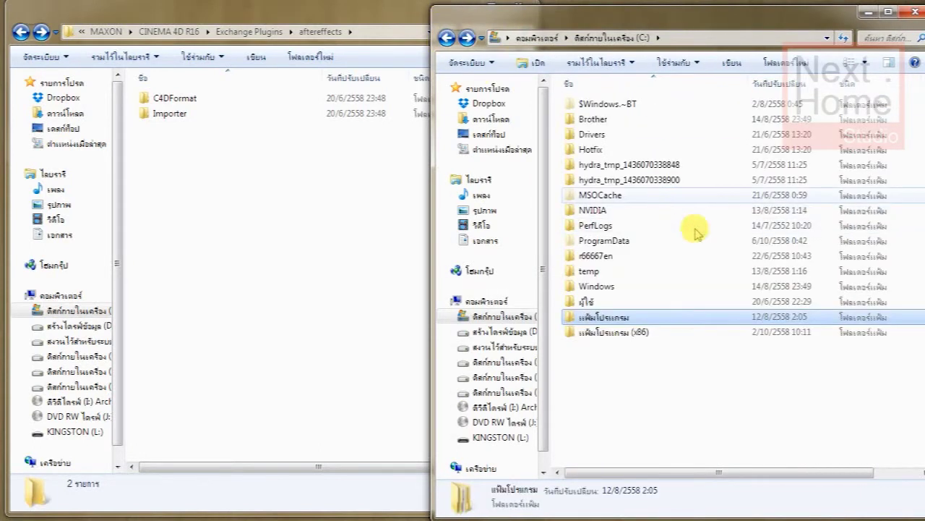
{"action": "left_click", "coordinate": [659, 336]}
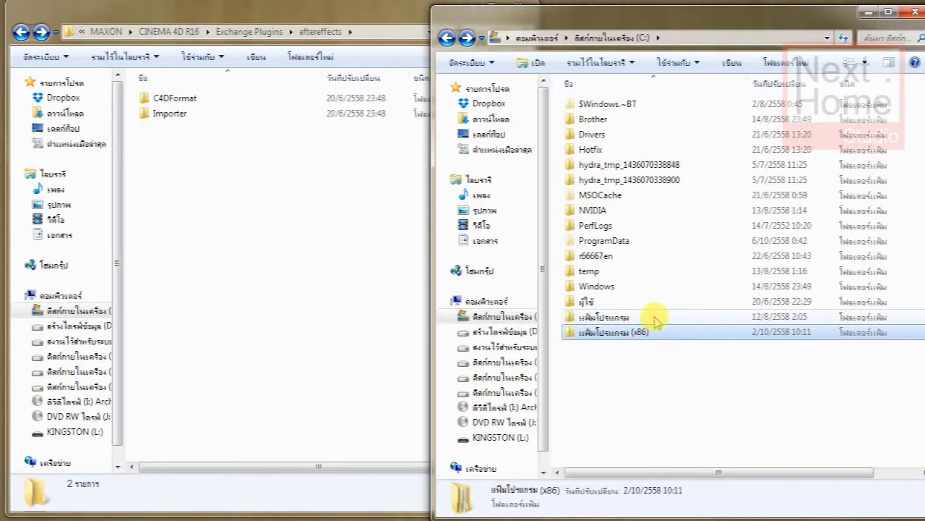
{"action": "left_click", "coordinate": [642, 318]}
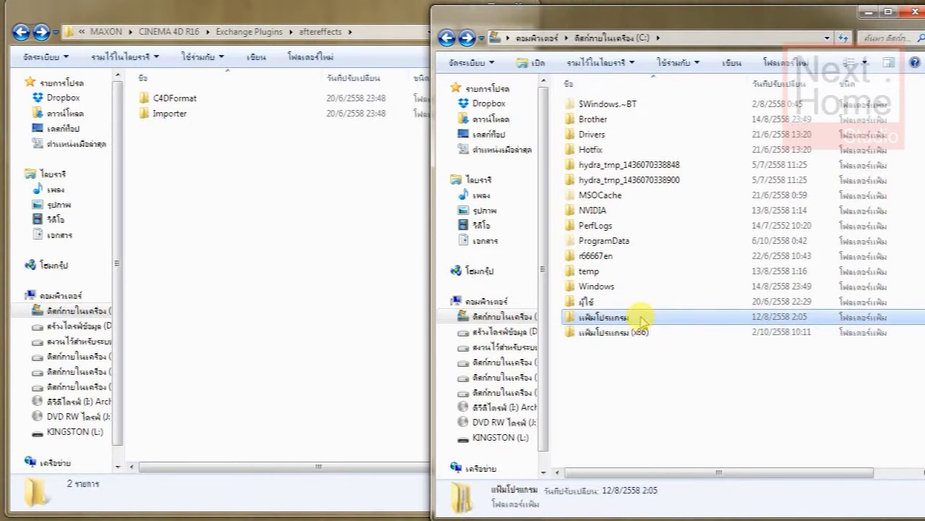
{"action": "double_click", "coordinate": [642, 318]}
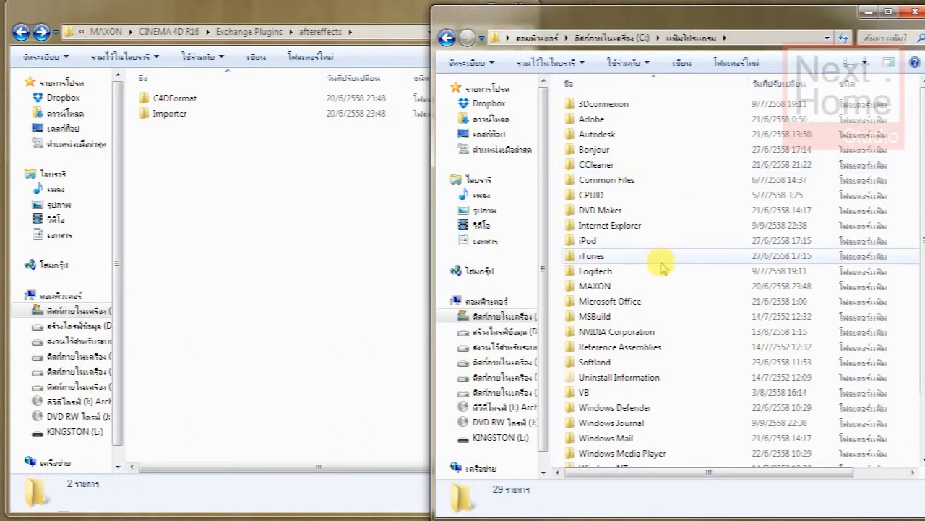
{"action": "double_click", "coordinate": [628, 121]}
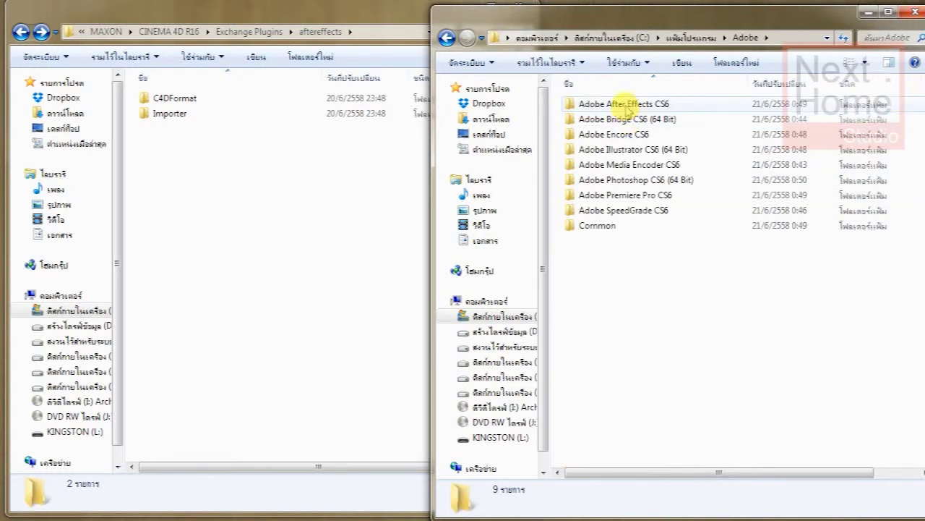
- Open Adobe After Effects CS6\Support Files\Plug-ins in the right window
{"action": "double_click", "coordinate": [621, 103]}
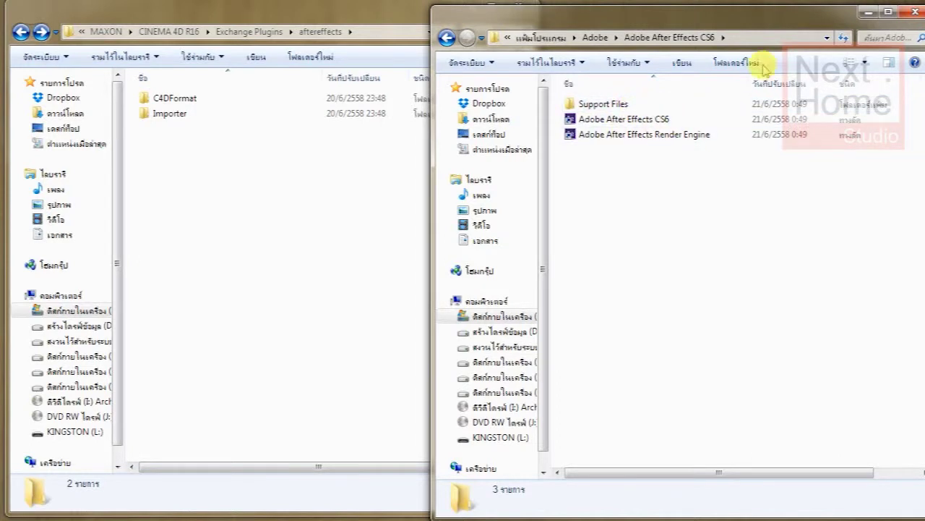
{"action": "double_click", "coordinate": [611, 109]}
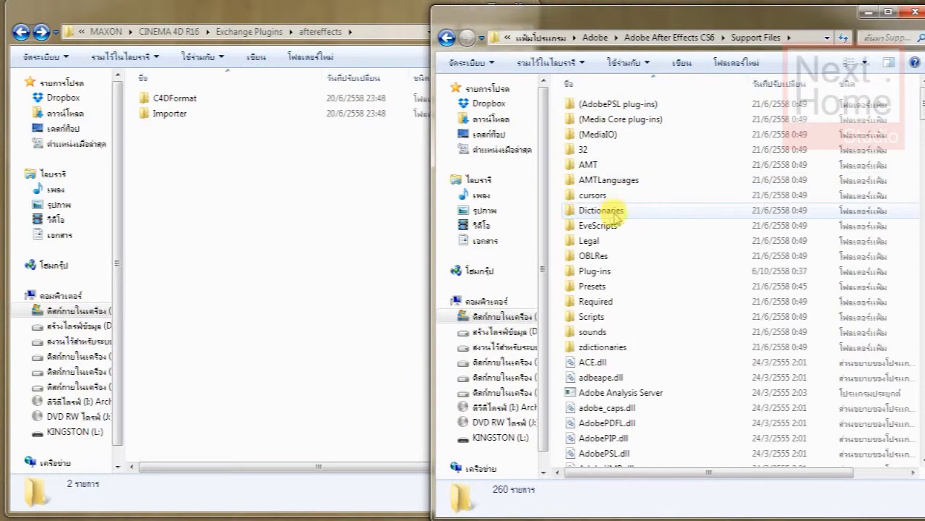
{"action": "double_click", "coordinate": [600, 273]}
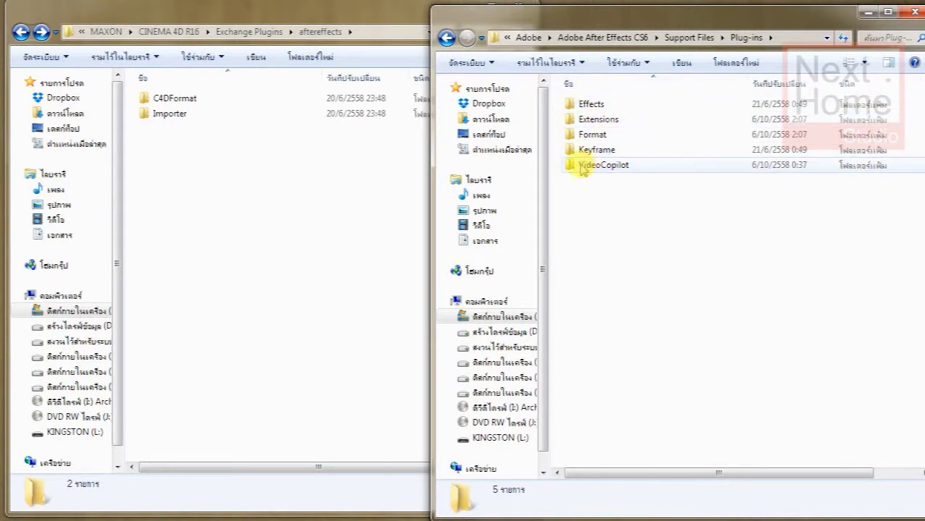
{"action": "left_click", "coordinate": [288, 151]}
{"action": "left_click", "coordinate": [626, 230]}
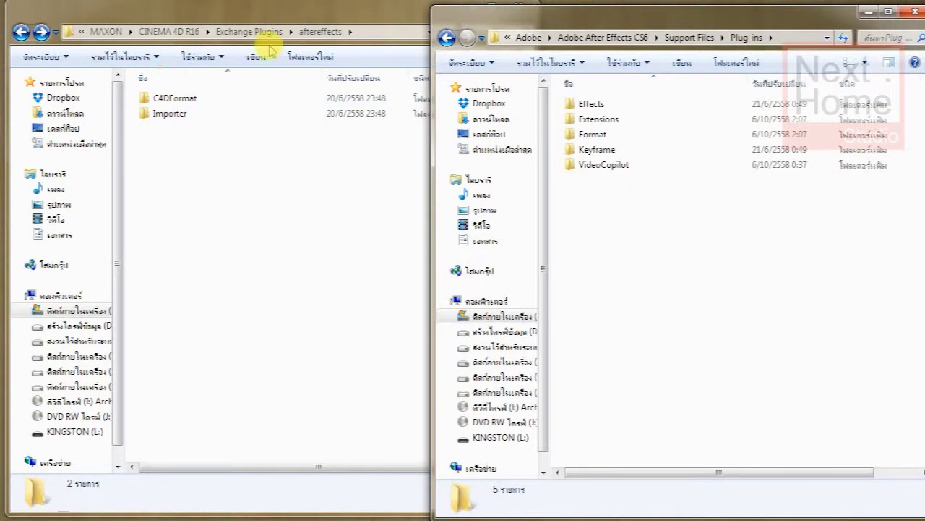
{"action": "left_click", "coordinate": [244, 16]}
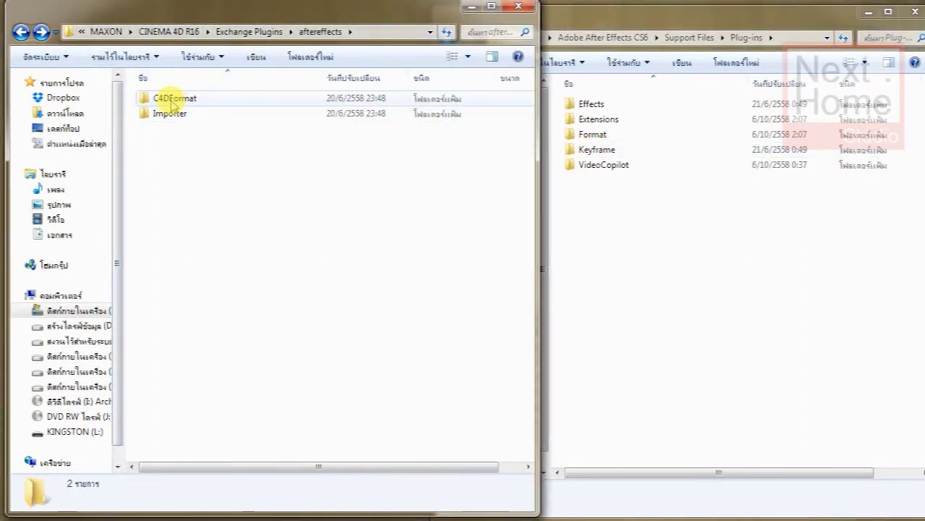
- Open C4DFormat\Win\CS5-CS6 on the left and the Format plug-ins folder on the right
{"action": "double_click", "coordinate": [177, 107]}
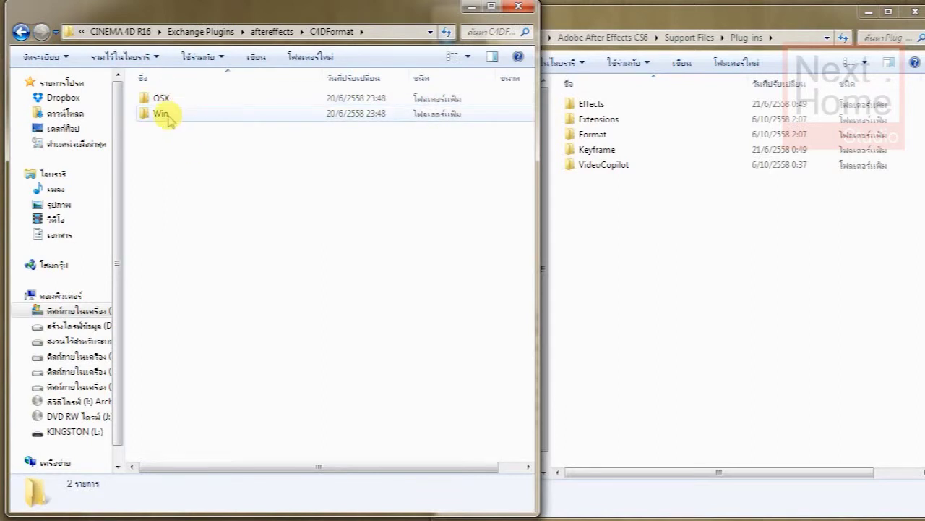
{"action": "double_click", "coordinate": [169, 114]}
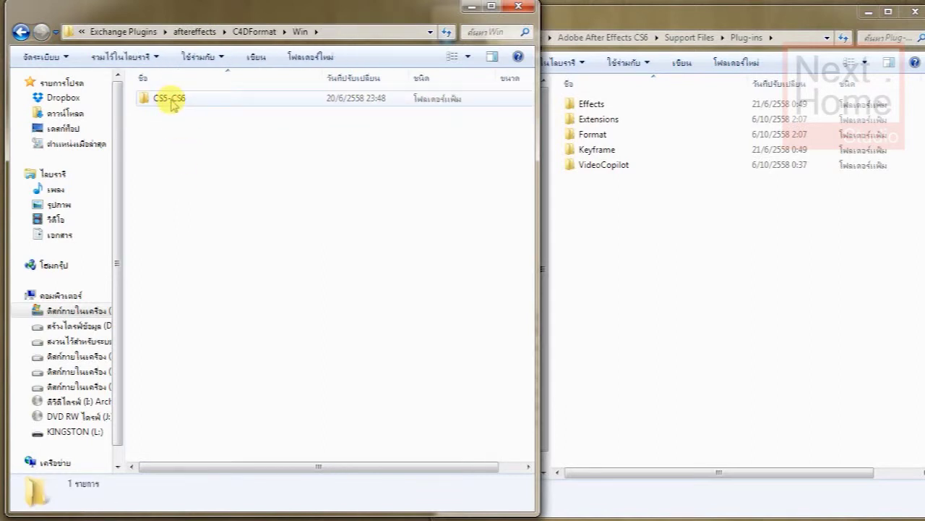
{"action": "double_click", "coordinate": [171, 101]}
{"action": "left_click", "coordinate": [612, 210]}
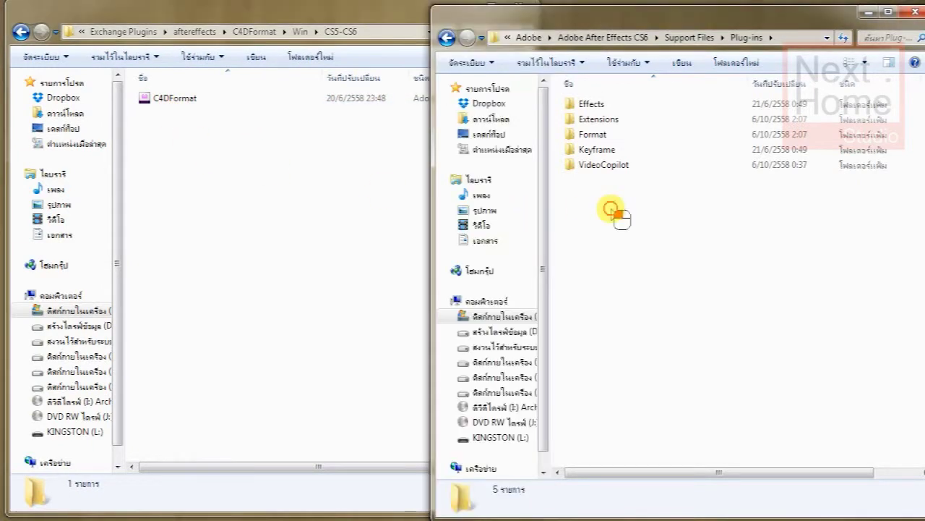
{"action": "double_click", "coordinate": [597, 140]}
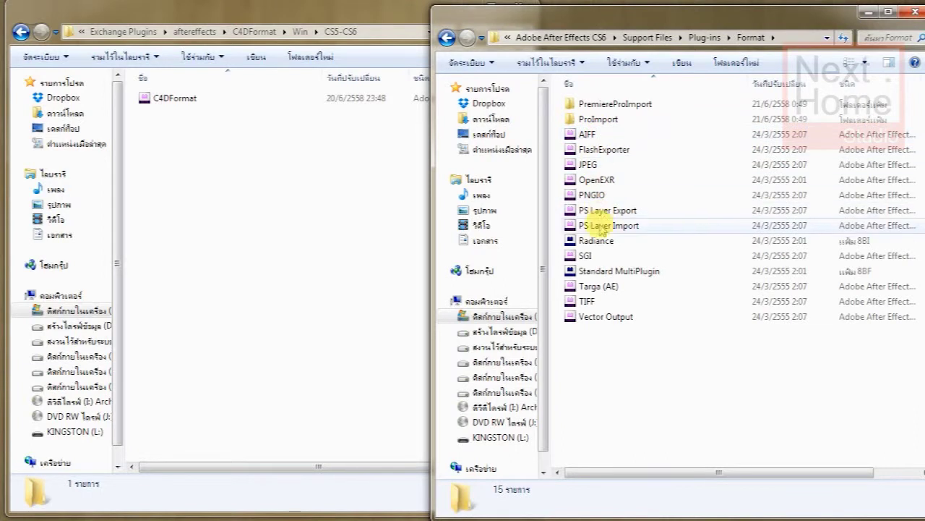
- Ctrl-drag the C4DFormat file into the Format folder to copy it
{"action": "left_click", "coordinate": [160, 85]}
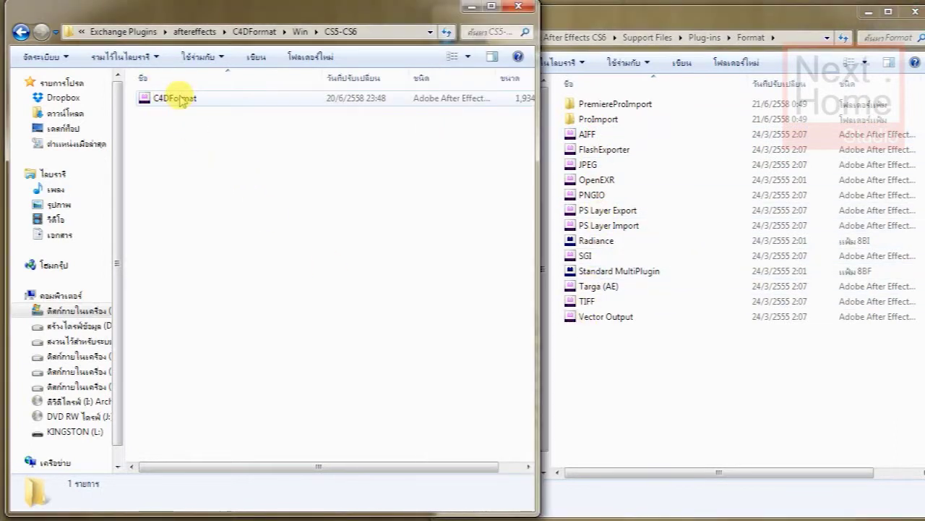
{"action": "left_click", "coordinate": [179, 96]}
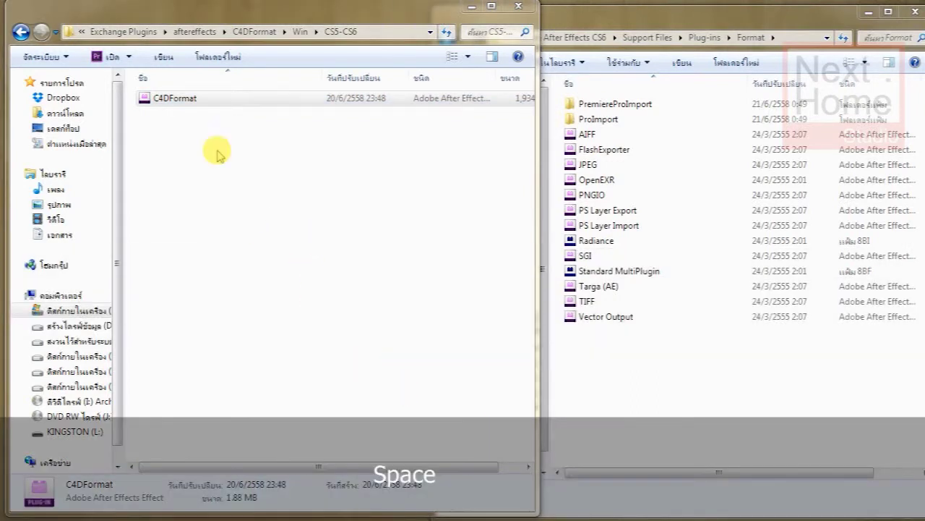
{"action": "left_click_drag", "start_coordinate": [178, 98], "coordinate": [178, 101]}
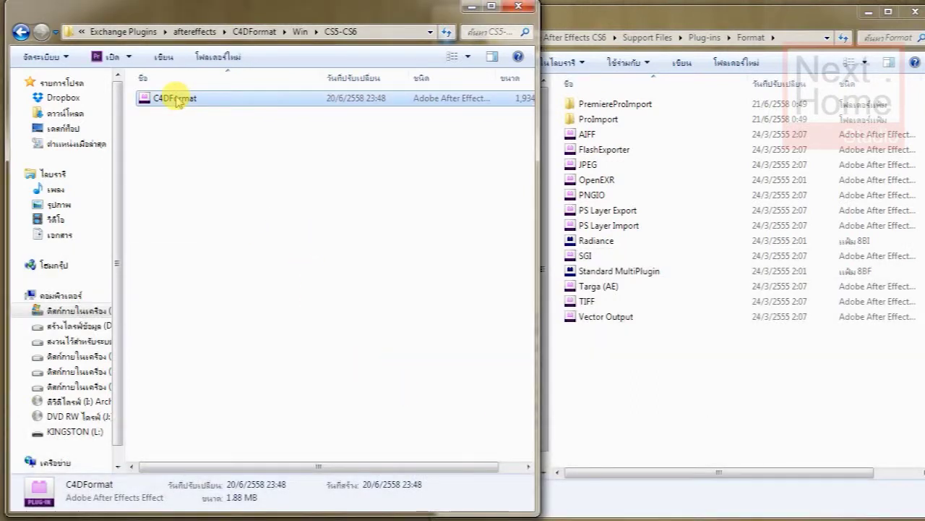
{"action": "key", "text": "ctrl"}
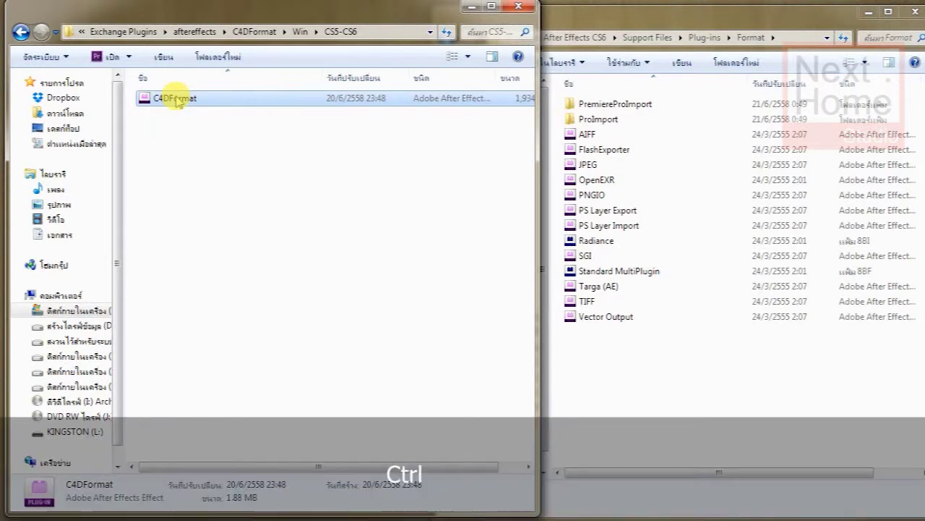
{"action": "left_click_drag", "start_coordinate": [177, 99], "coordinate": [646, 388]}
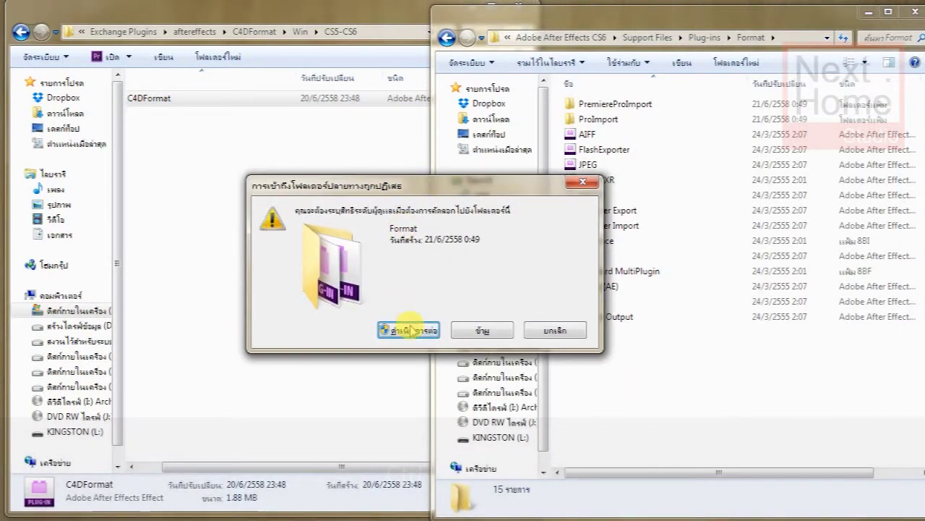
- Grant administrator permission so C4DFormat lands in the Format folder, then deselect it
{"action": "left_click", "coordinate": [396, 357]}
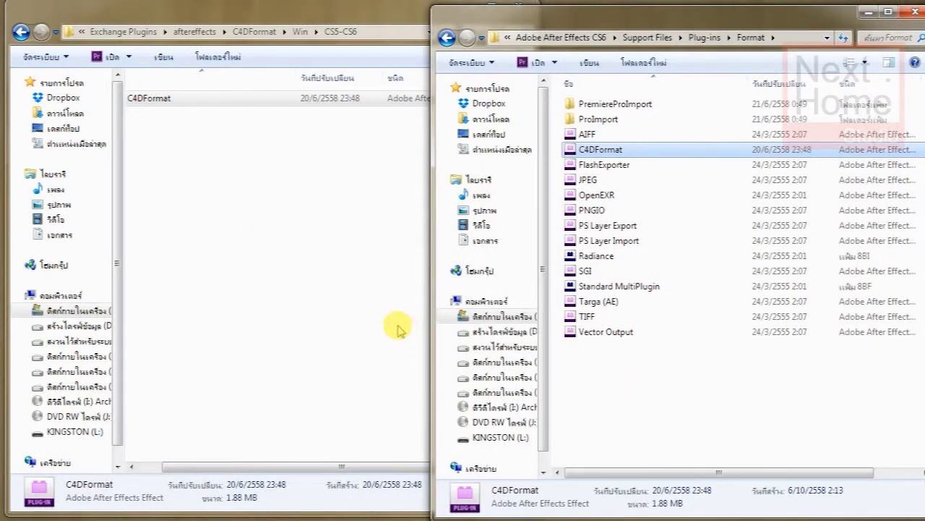
{"action": "left_click", "coordinate": [687, 398]}
{"action": "left_click", "coordinate": [178, 203]}
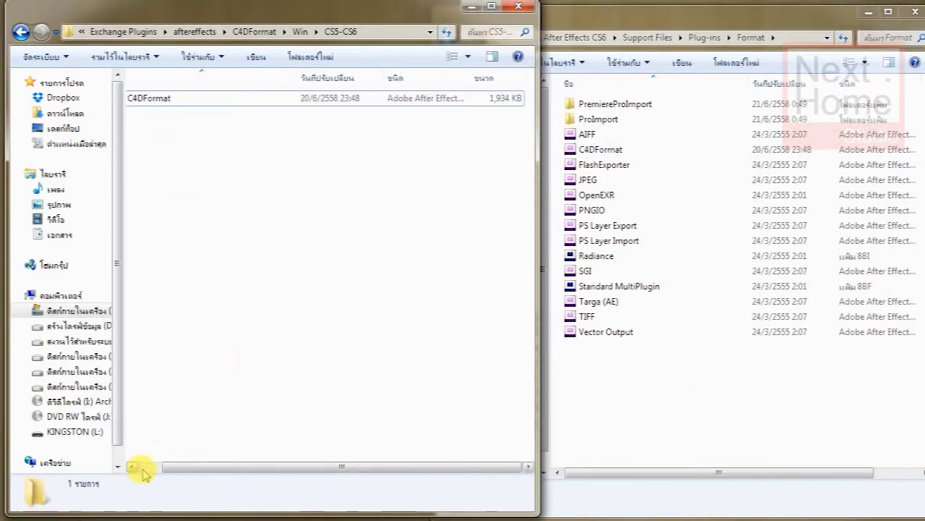
- Return the left window to aftereffects and the right window to Plug-ins
{"action": "left_click", "coordinate": [19, 32]}
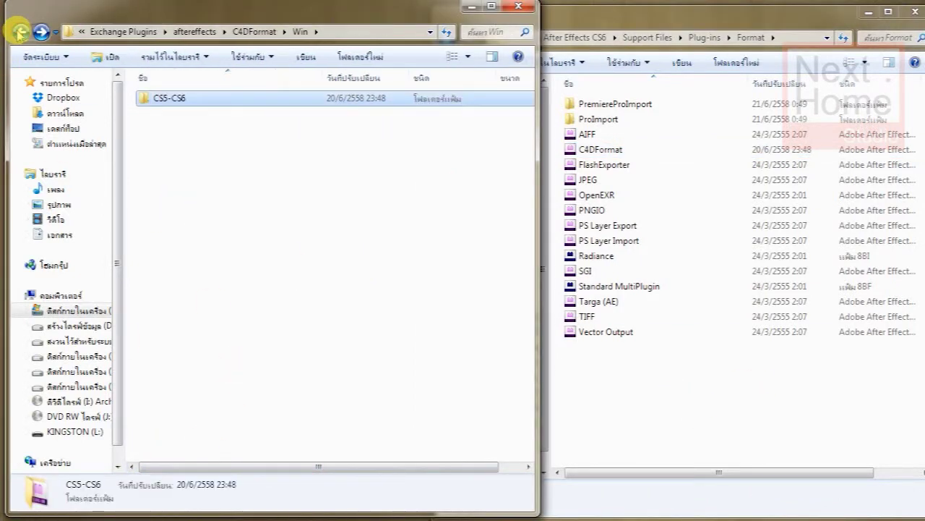
{"action": "left_click", "coordinate": [20, 31]}
{"action": "left_click", "coordinate": [19, 32]}
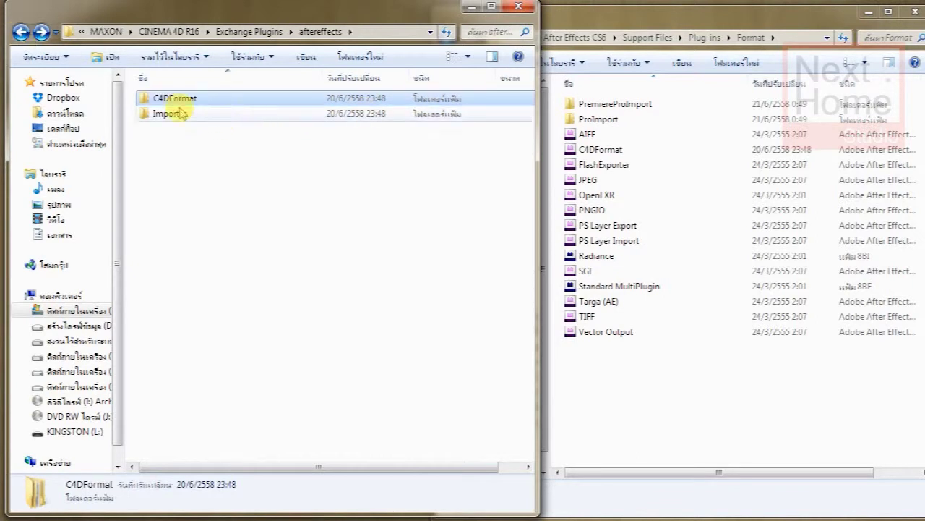
{"action": "left_click", "coordinate": [687, 428]}
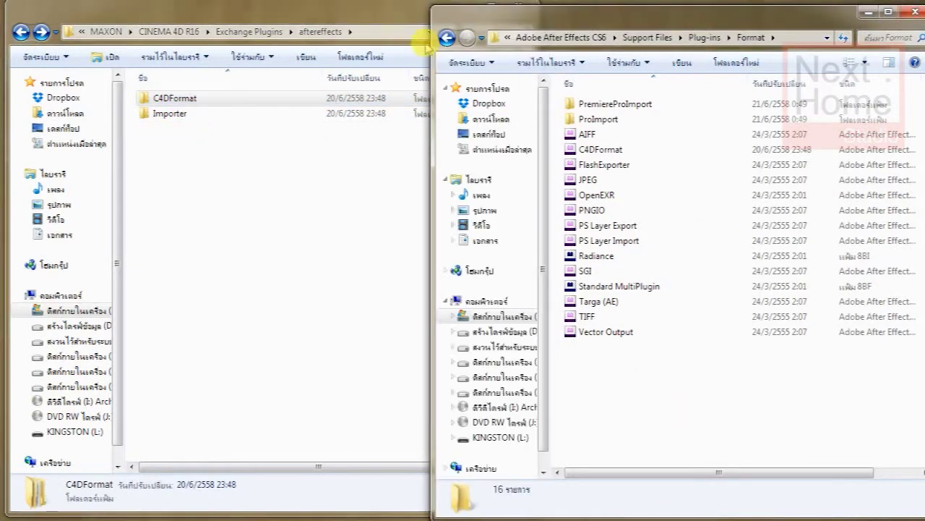
{"action": "left_click", "coordinate": [448, 36]}
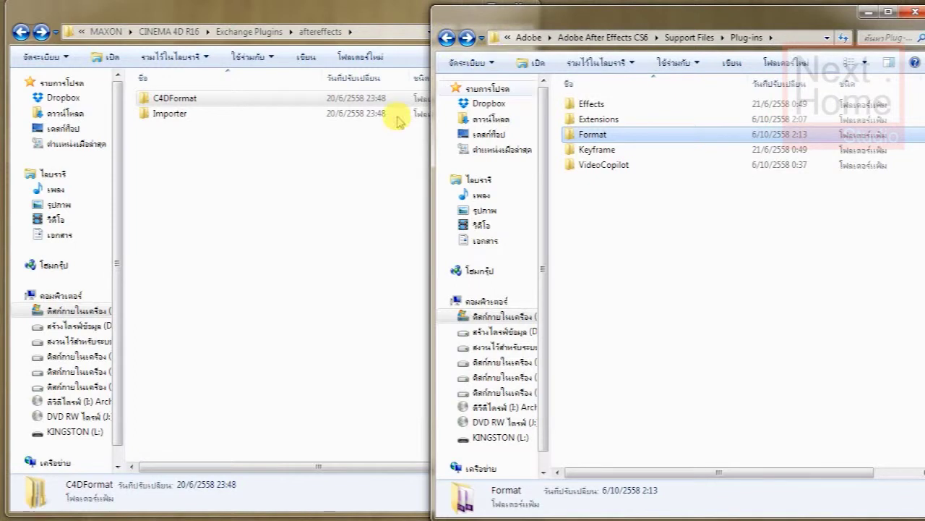
{"action": "left_click", "coordinate": [297, 194]}
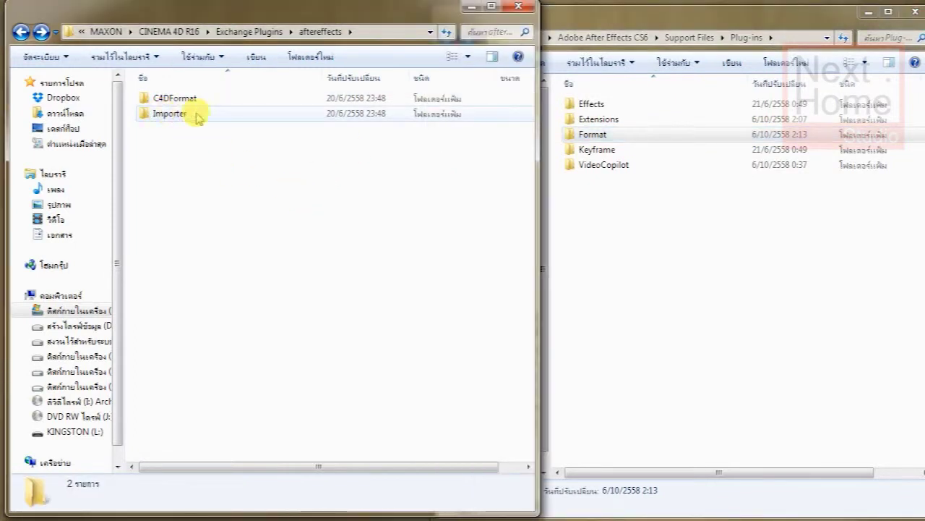
- Open Importer\Win\CS5-CS6 to show the C4DImporter plugin
{"action": "double_click", "coordinate": [171, 116]}
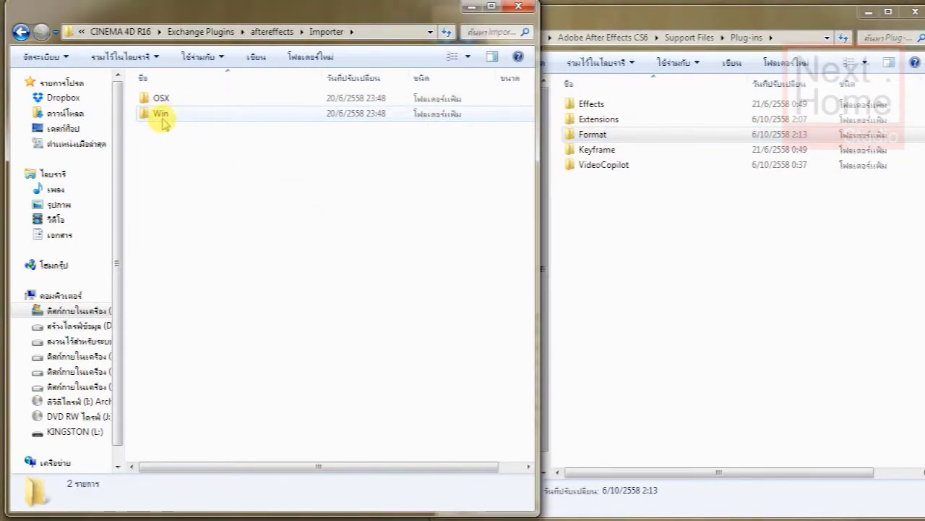
{"action": "double_click", "coordinate": [164, 120]}
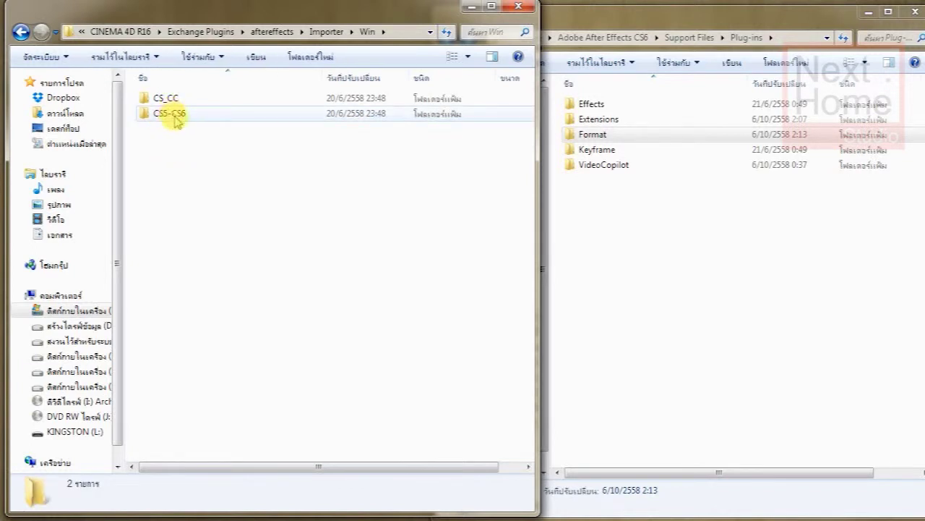
{"action": "double_click", "coordinate": [177, 119]}
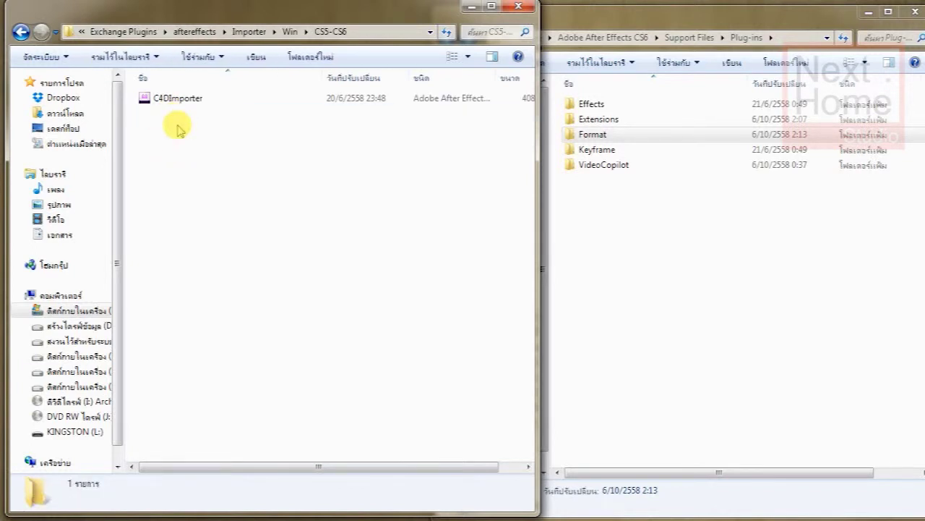
{"action": "left_click", "coordinate": [22, 32]}
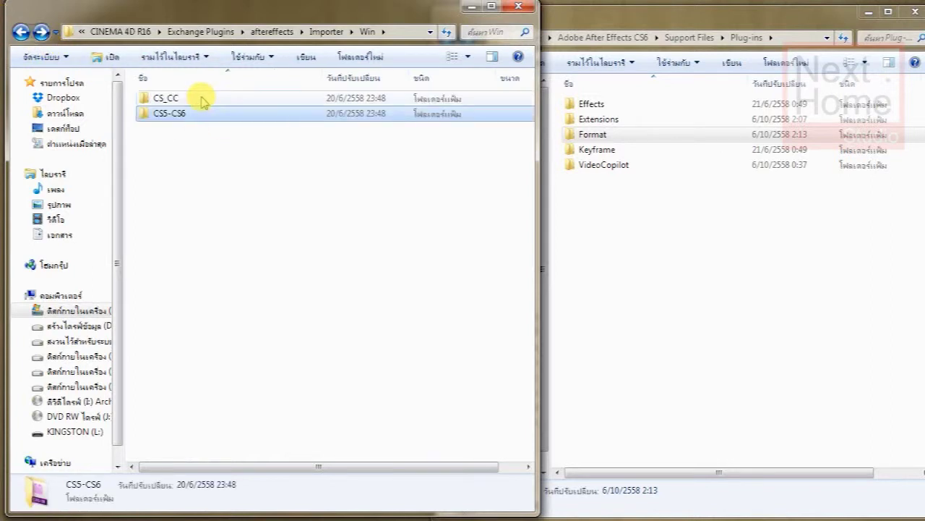
{"action": "left_click", "coordinate": [181, 146]}
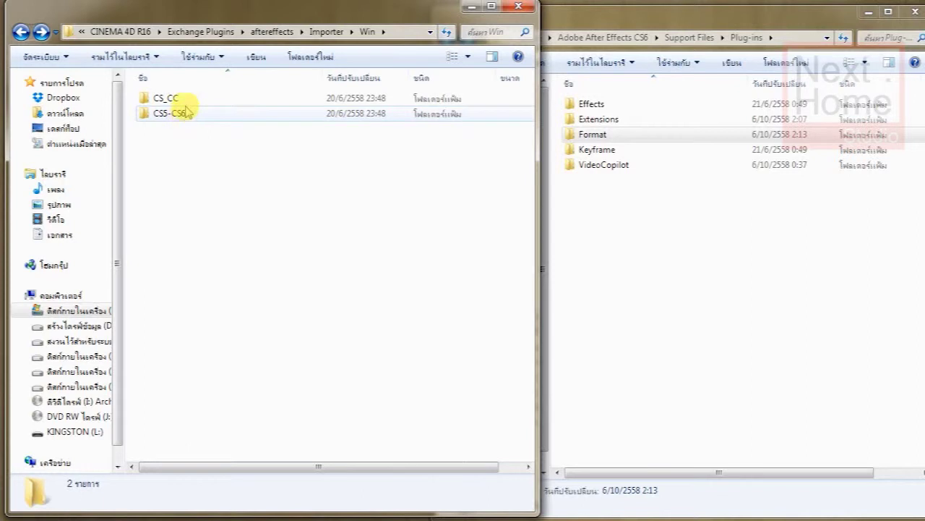
{"action": "double_click", "coordinate": [181, 112]}
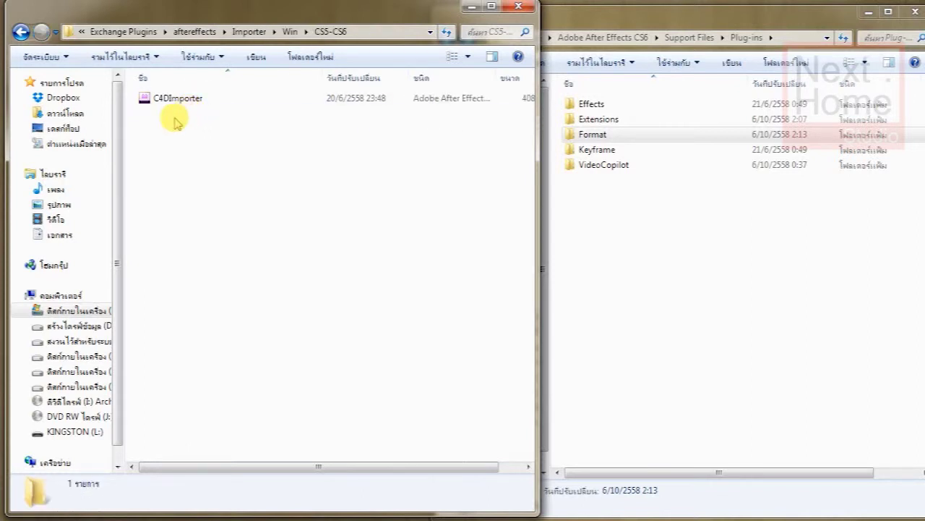
- Copy C4DImporter into the Extensions plug-ins folder, granting administrator permission
{"action": "left_click", "coordinate": [642, 254]}
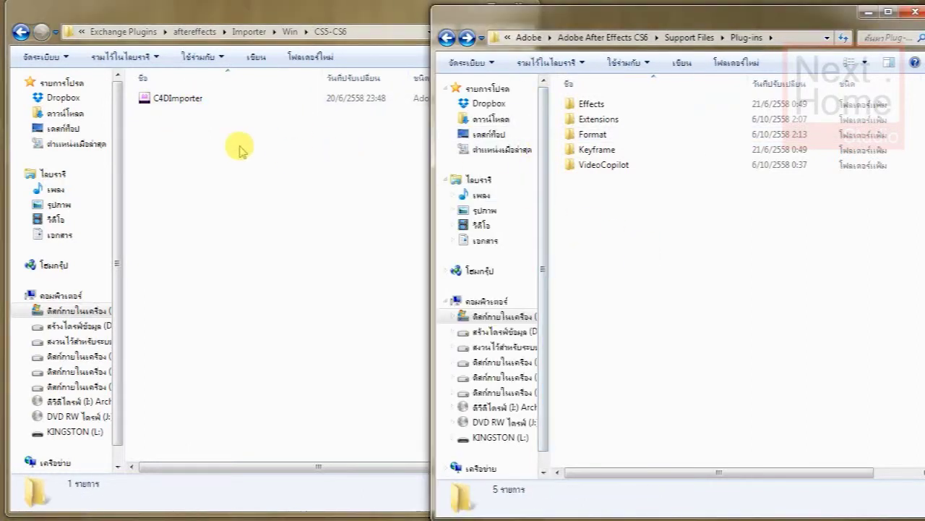
{"action": "left_click", "coordinate": [226, 138]}
{"action": "left_click", "coordinate": [629, 234]}
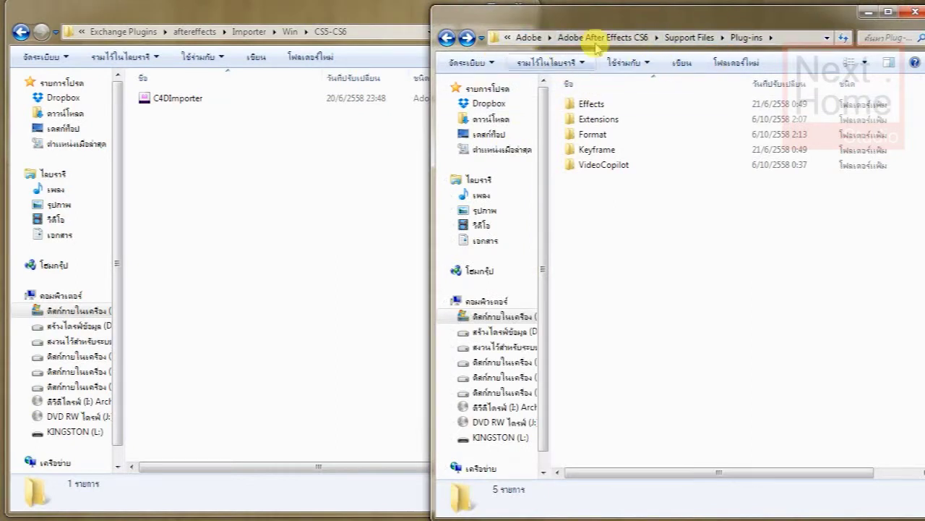
{"action": "double_click", "coordinate": [606, 121]}
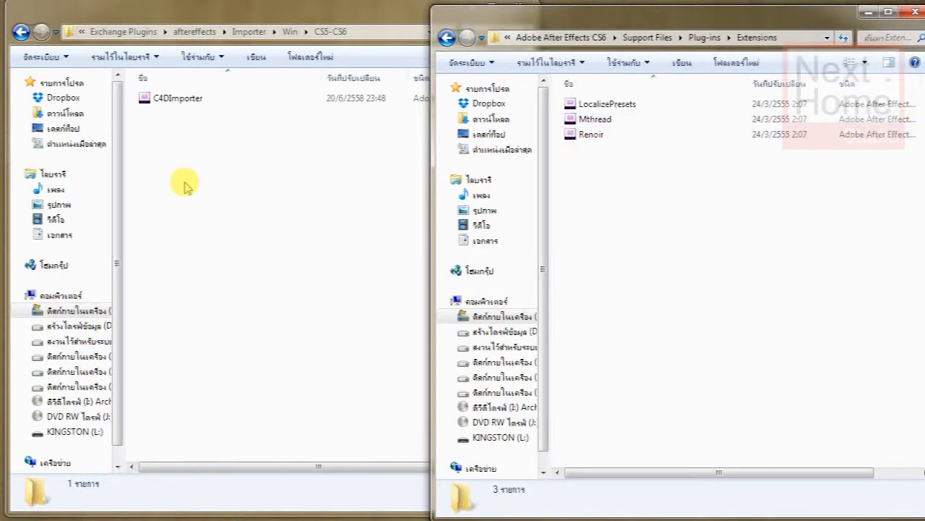
{"action": "left_click", "coordinate": [166, 101]}
{"action": "left_click", "coordinate": [169, 103]}
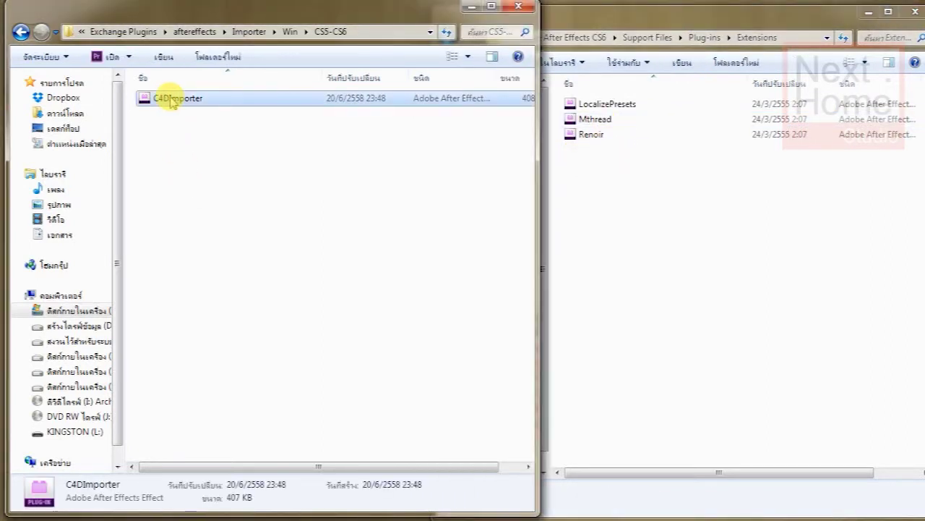
{"action": "left_click_drag", "start_coordinate": [172, 101], "coordinate": [610, 271]}
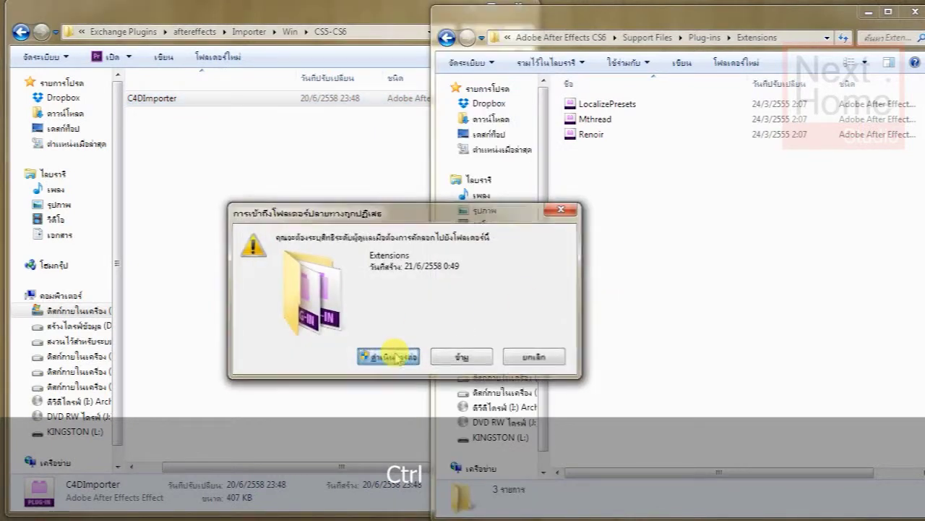
{"action": "left_click", "coordinate": [386, 355]}
{"action": "left_click", "coordinate": [653, 239]}
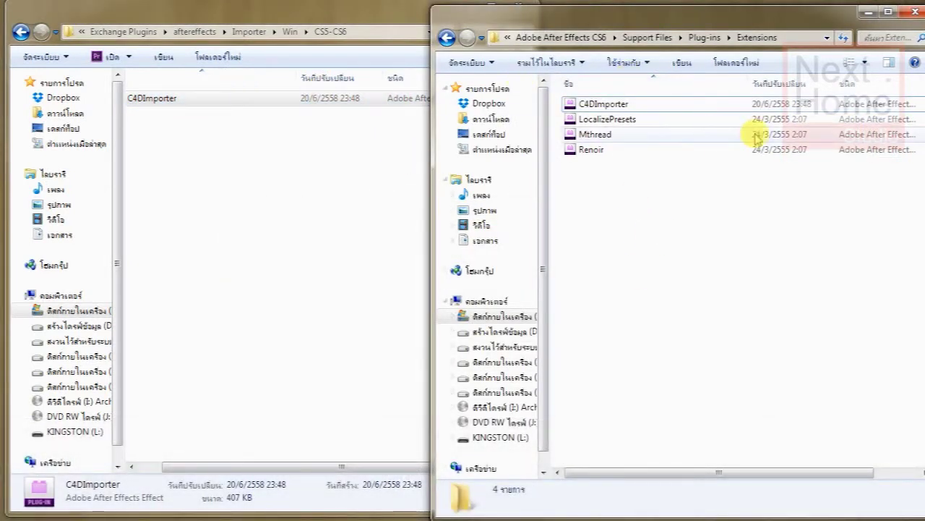
- Close the CS5-CS6 importer window and the Extensions folder window
{"action": "left_click", "coordinate": [343, 22]}
{"action": "left_click", "coordinate": [578, 14]}
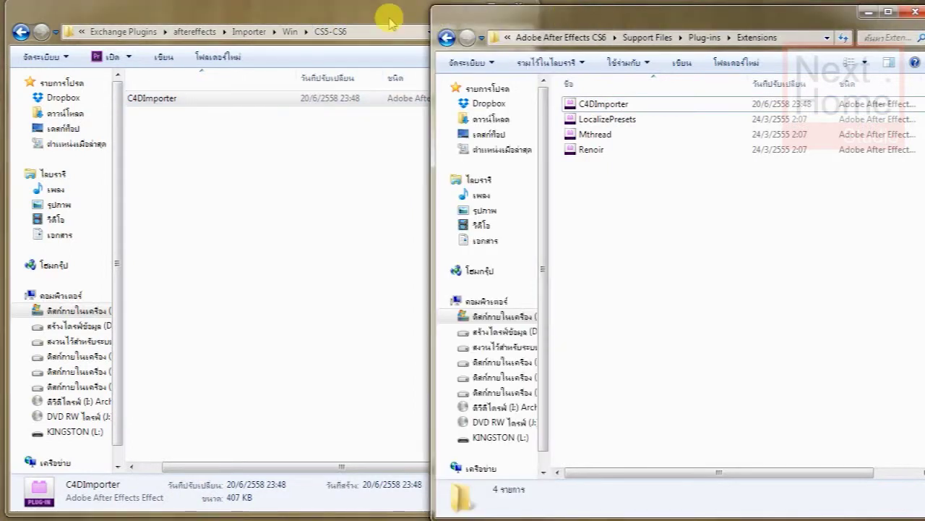
{"action": "left_click", "coordinate": [389, 23]}
{"action": "left_click", "coordinate": [527, 9]}
{"action": "left_click_drag", "start_coordinate": [582, 17], "coordinate": [368, 51]}
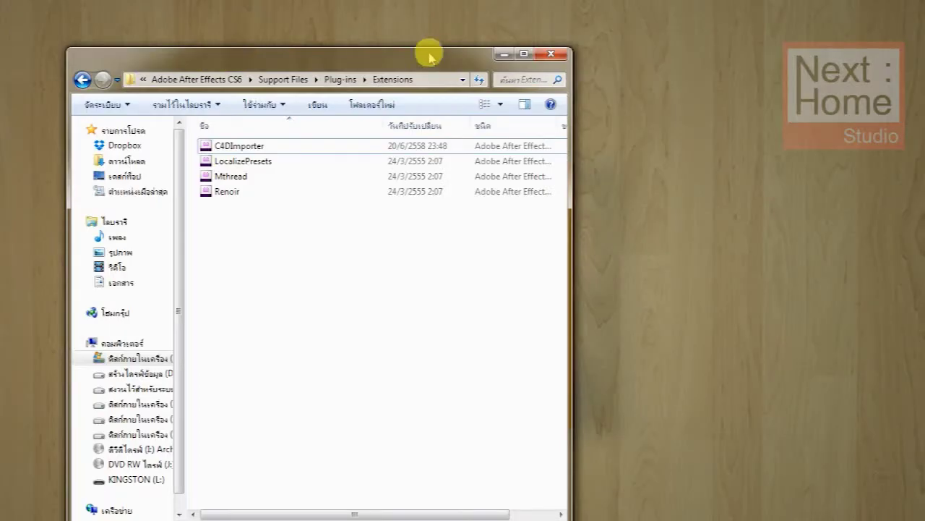
{"action": "left_click", "coordinate": [547, 58]}
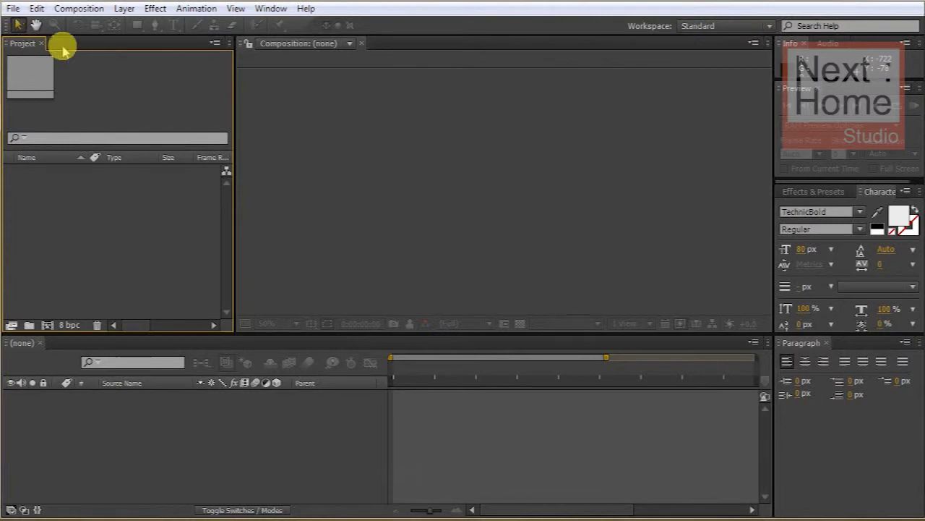
{"action": "left_click", "coordinate": [11, 8]}
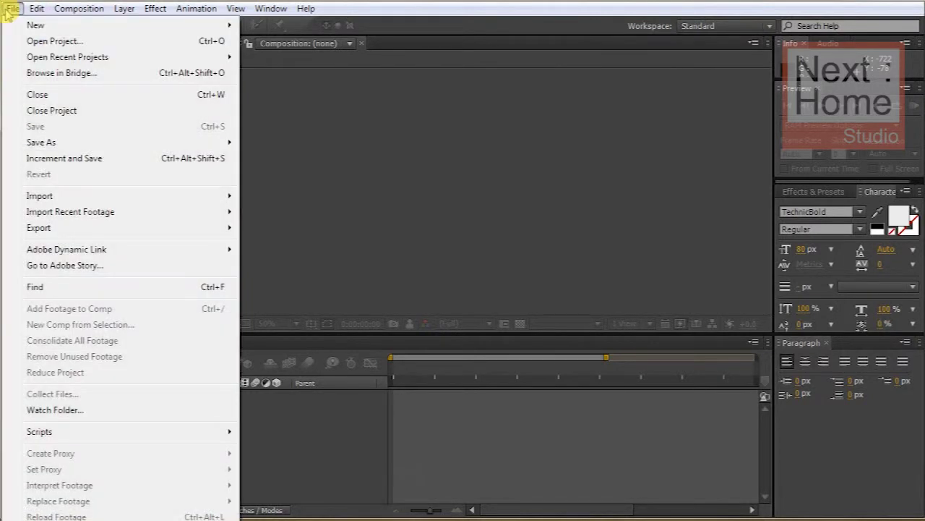
{"action": "mouse_move", "coordinate": [50, 196]}
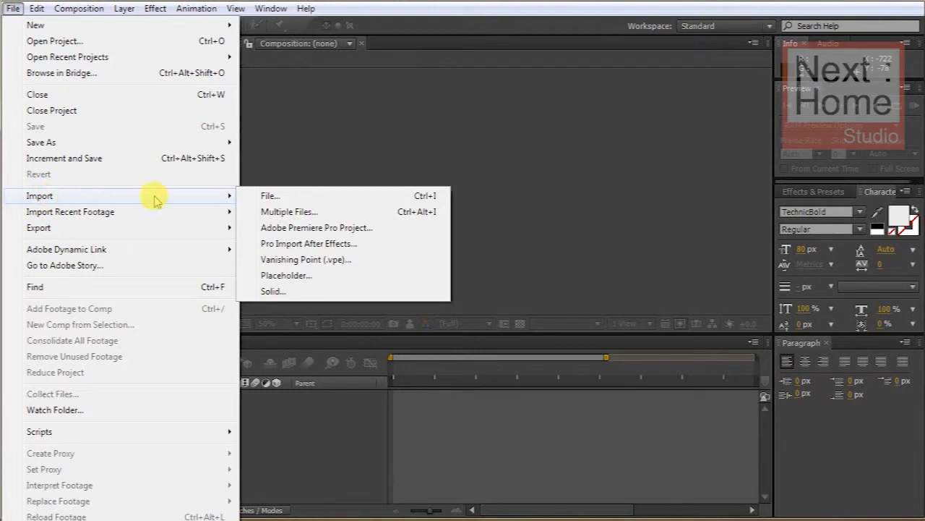
{"action": "left_click", "coordinate": [279, 199]}
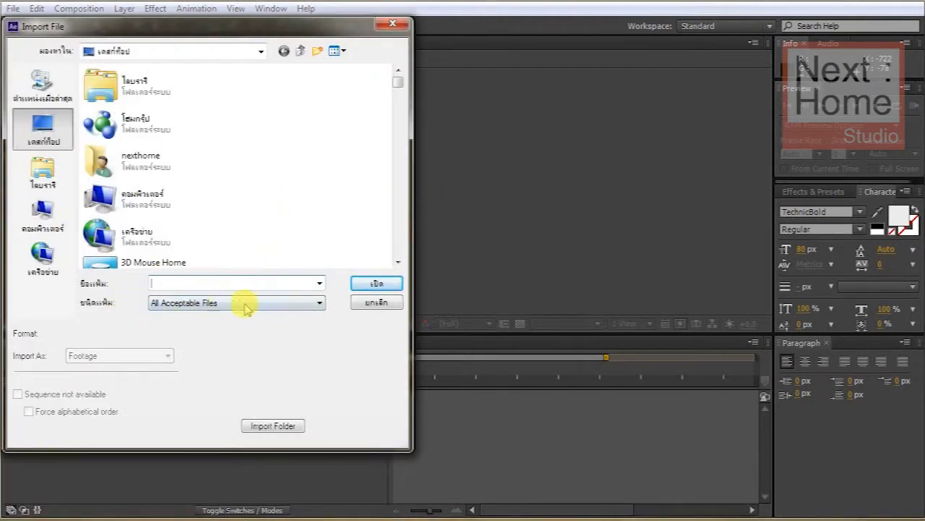
{"action": "left_click", "coordinate": [266, 304]}
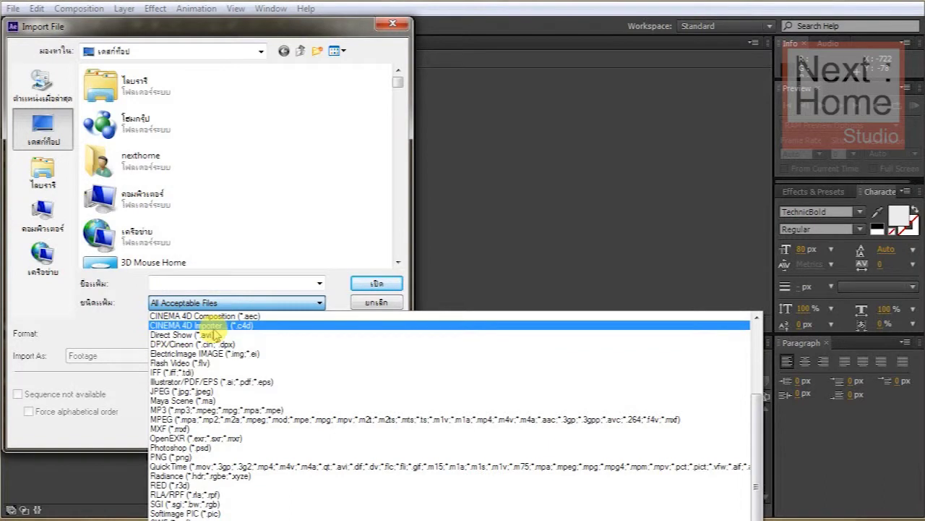
{"action": "left_click", "coordinate": [210, 329]}
{"action": "scroll", "coordinate": [402, 124], "scroll_direction": "down", "scroll_amount": 10}
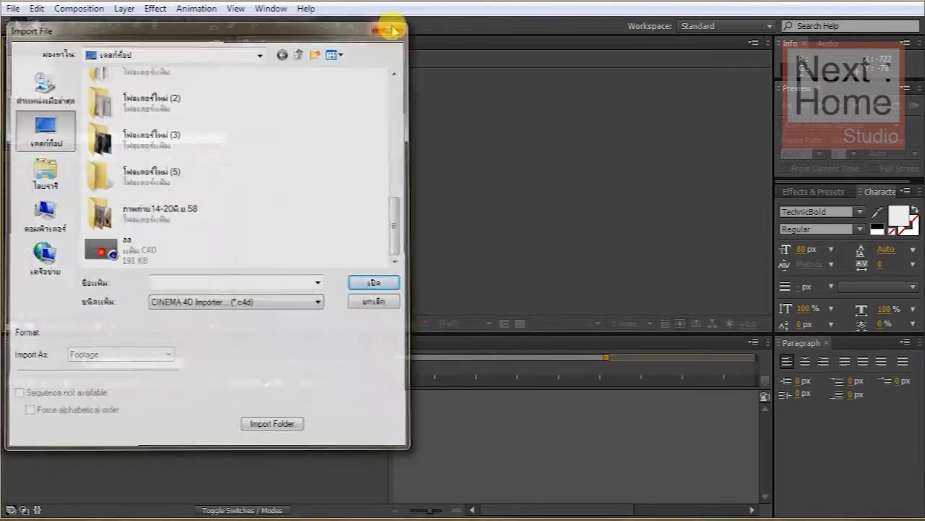
{"action": "left_click", "coordinate": [392, 28]}
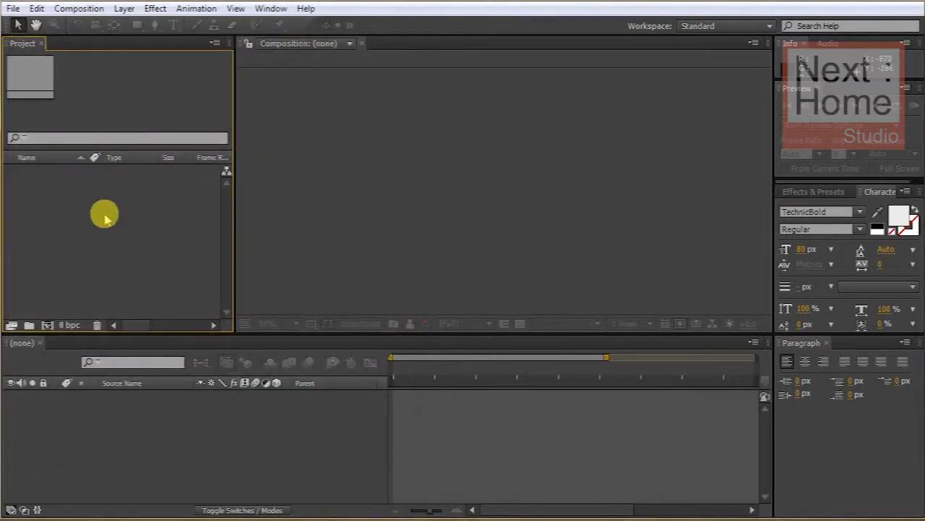
- Check the File > Export menu, then create Comp 1 at 800 x 600, 30 fps
{"action": "left_click", "coordinate": [13, 8]}
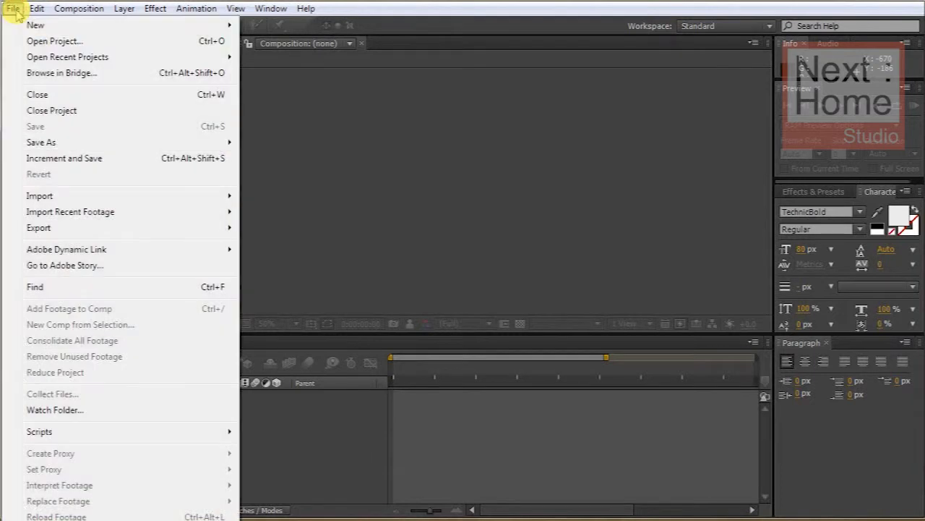
{"action": "mouse_move", "coordinate": [87, 229]}
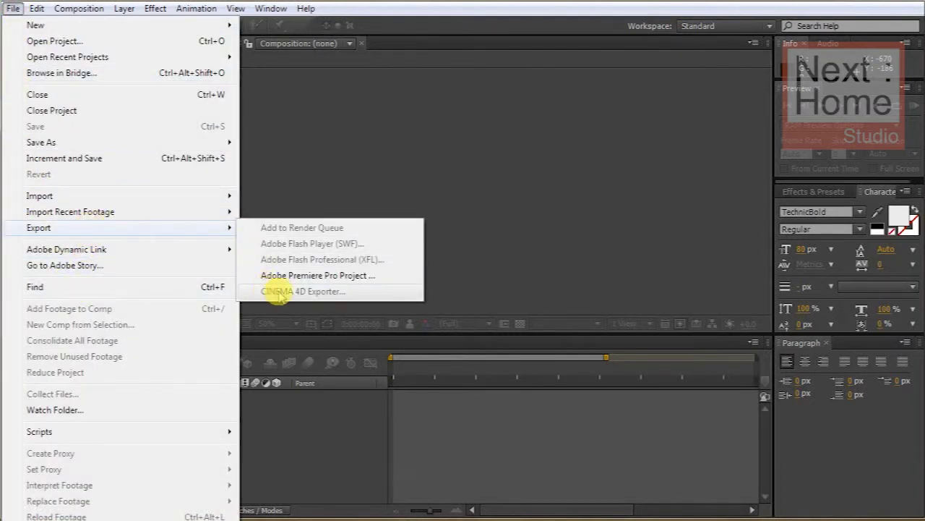
{"action": "left_click", "coordinate": [325, 169]}
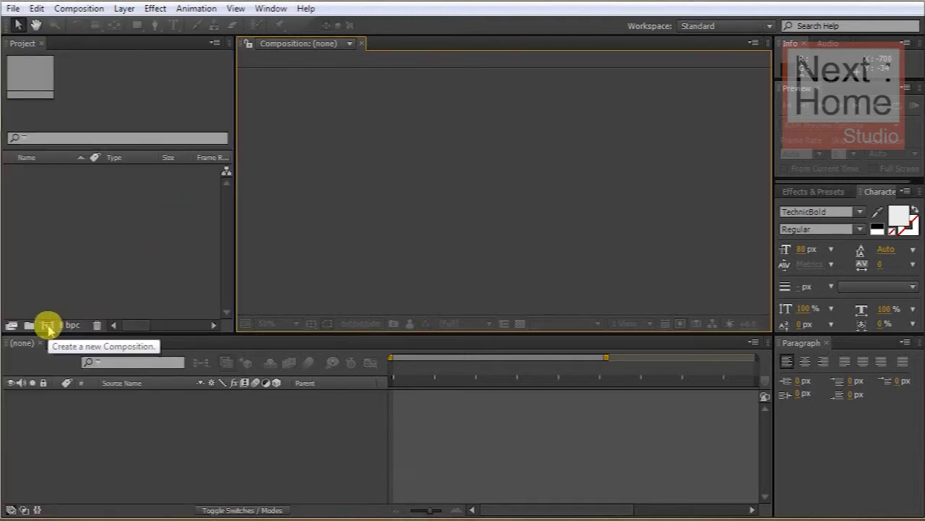
{"action": "left_click", "coordinate": [47, 326]}
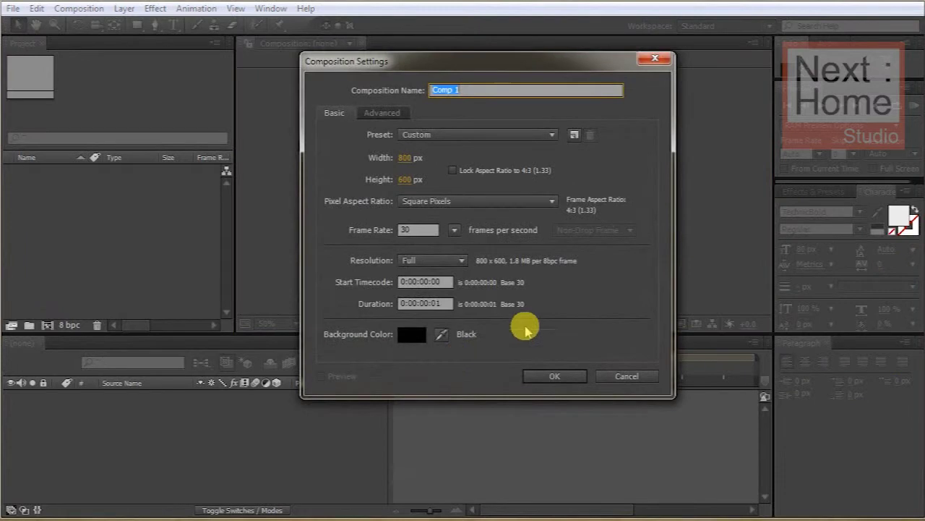
{"action": "left_click", "coordinate": [558, 376]}
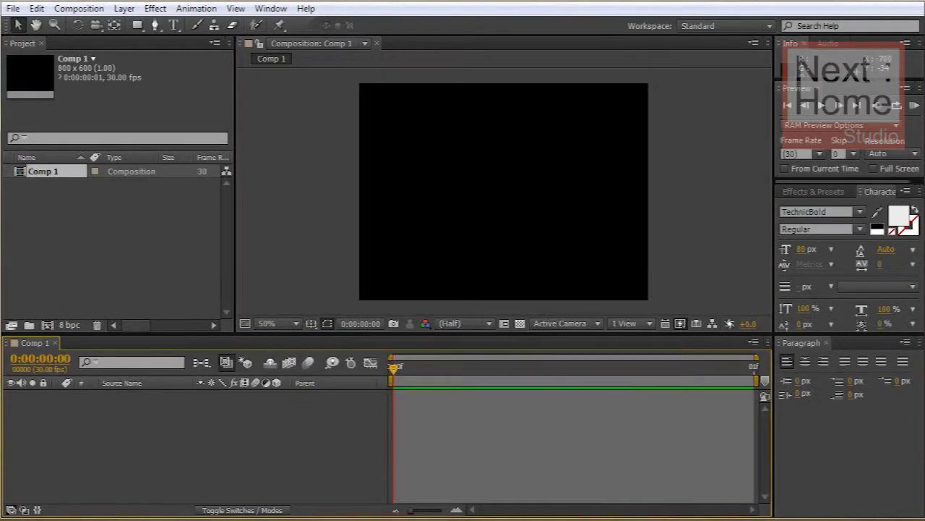
{"action": "right_click", "coordinate": [76, 416]}
{"action": "left_click", "coordinate": [62, 248]}
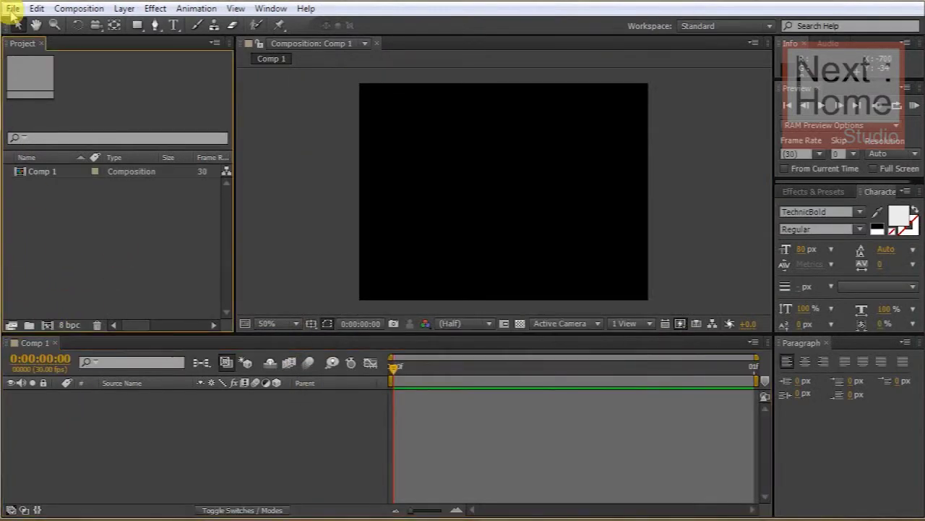
{"action": "left_click", "coordinate": [12, 8]}
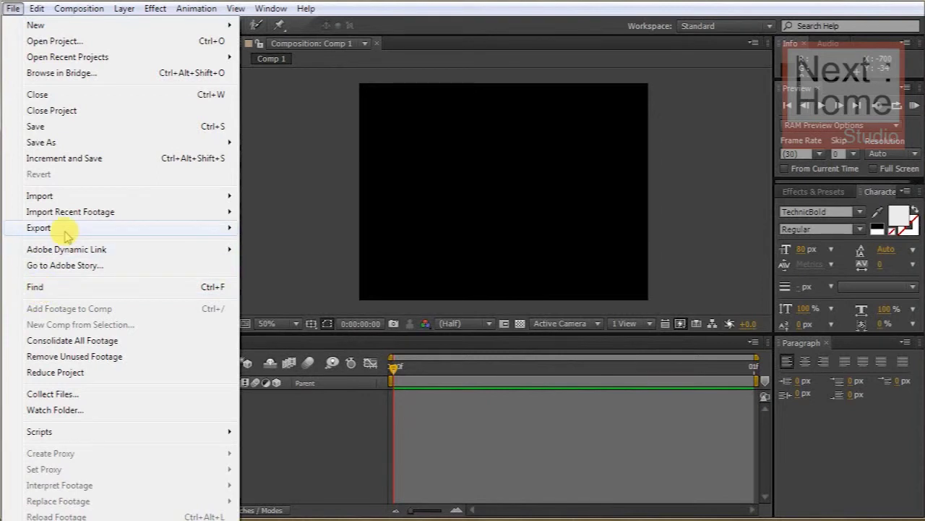
{"action": "mouse_move", "coordinate": [69, 228]}
{"action": "left_click", "coordinate": [246, 387]}
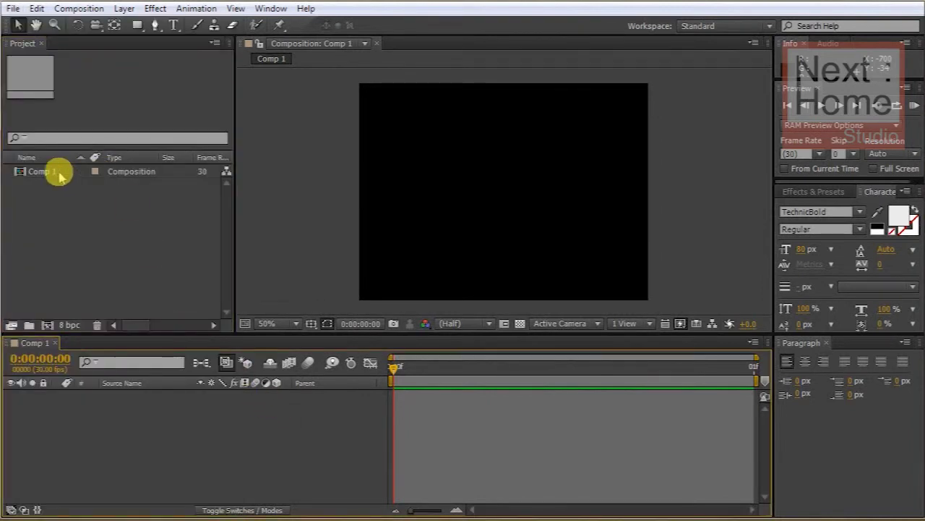
{"action": "left_click", "coordinate": [45, 172]}
{"action": "left_click", "coordinate": [12, 8]}
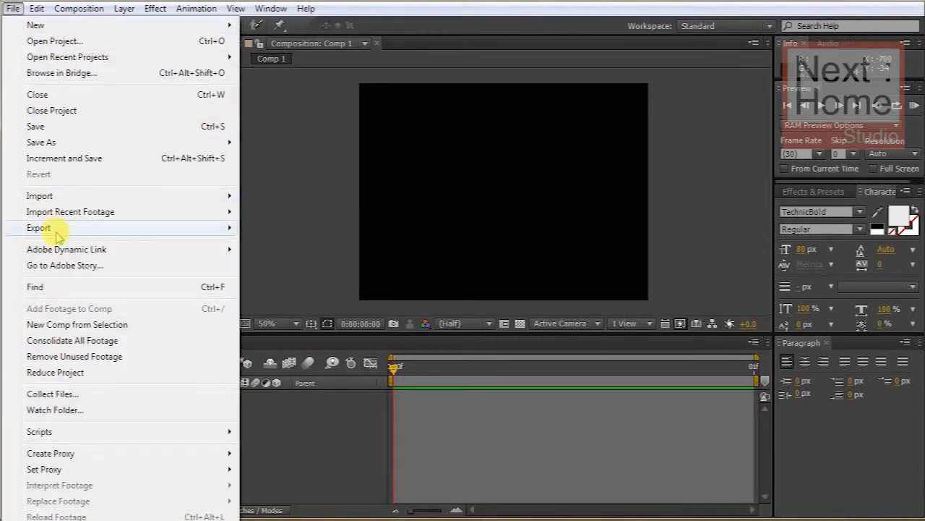
{"action": "mouse_move", "coordinate": [82, 231]}
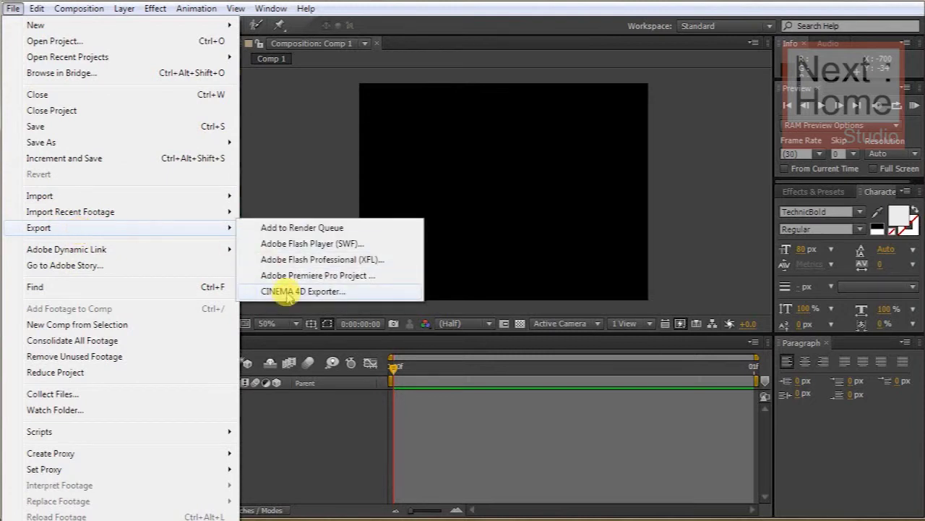
{"action": "left_click", "coordinate": [289, 292]}
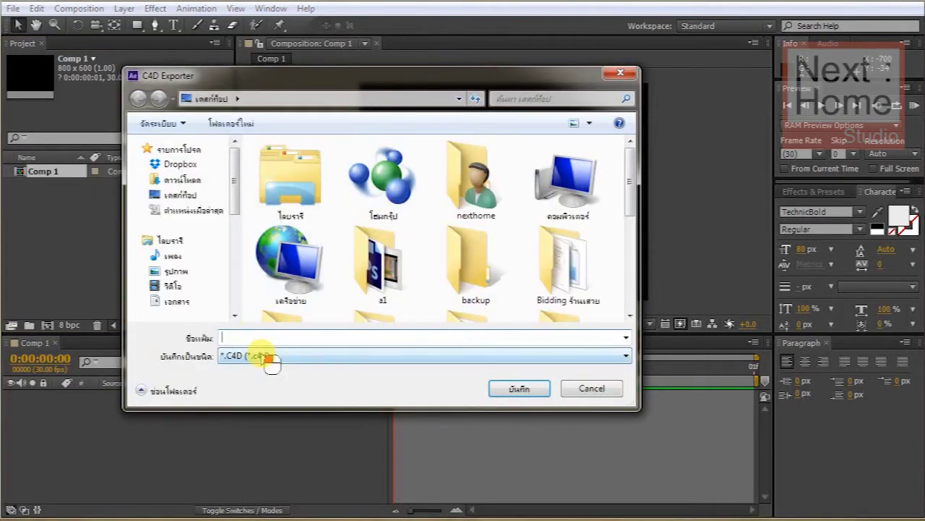
{"action": "left_click", "coordinate": [266, 356]}
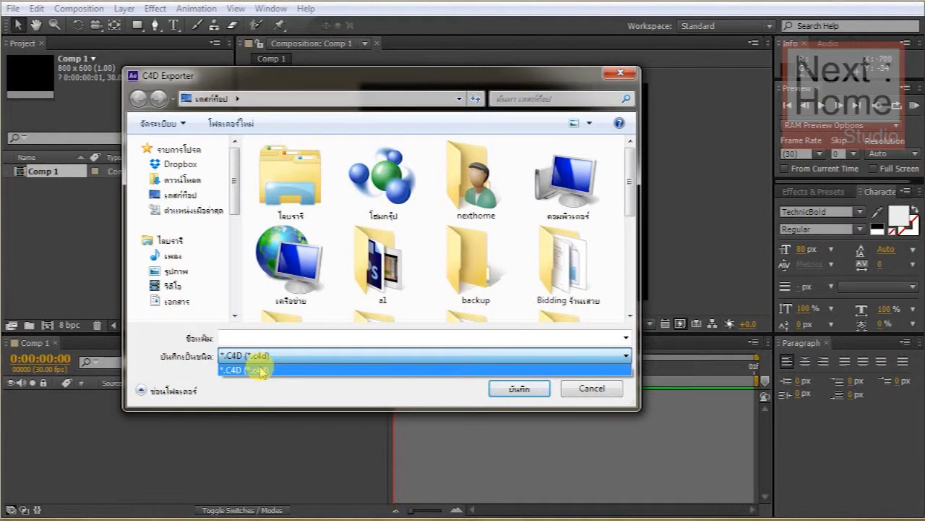
{"action": "left_click", "coordinate": [267, 374]}
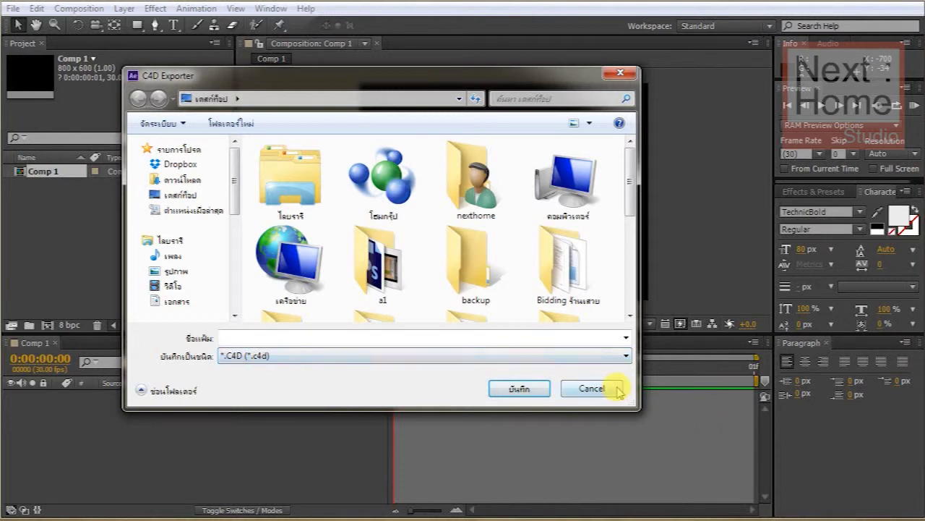
{"action": "left_click", "coordinate": [615, 389]}
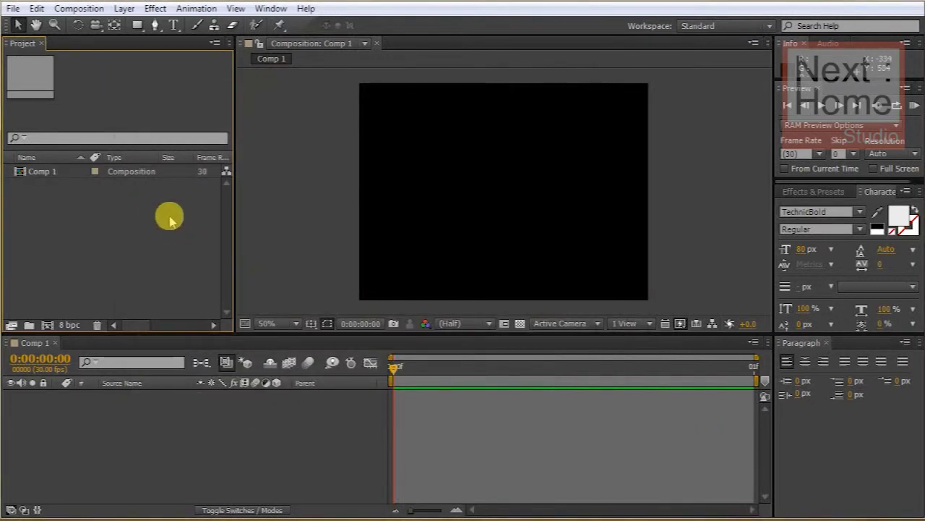
{"action": "left_click", "coordinate": [76, 170]}
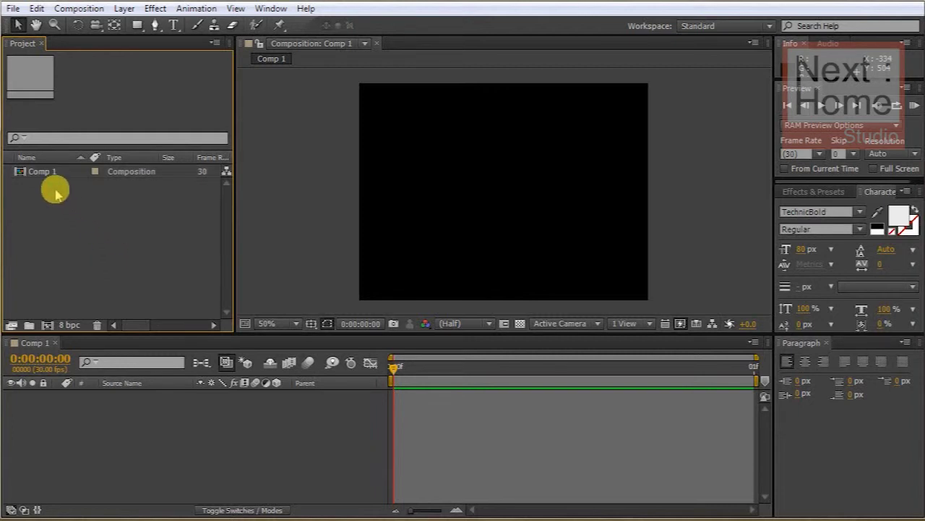
- Deselect Comp 1 and widen the Project panel until its In Point column shows
{"action": "left_click", "coordinate": [111, 271]}
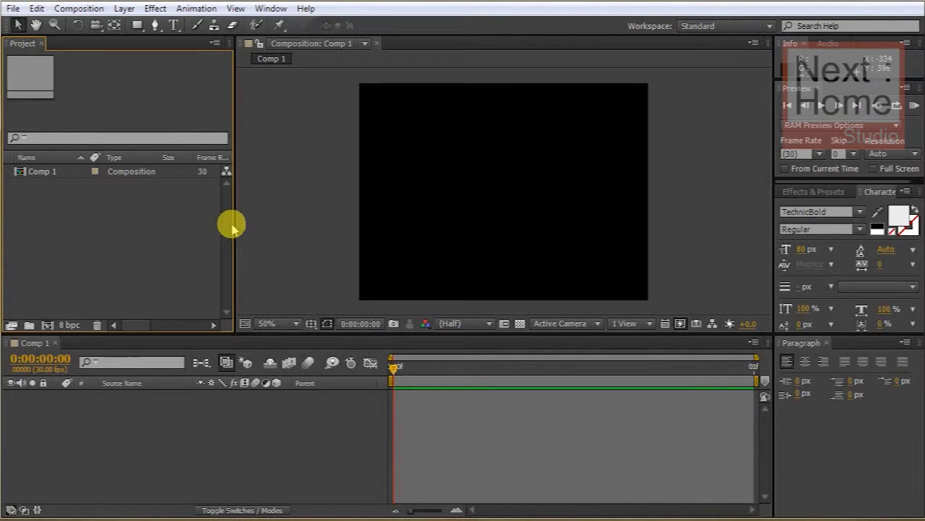
{"action": "left_click_drag", "start_coordinate": [234, 223], "coordinate": [265, 222]}
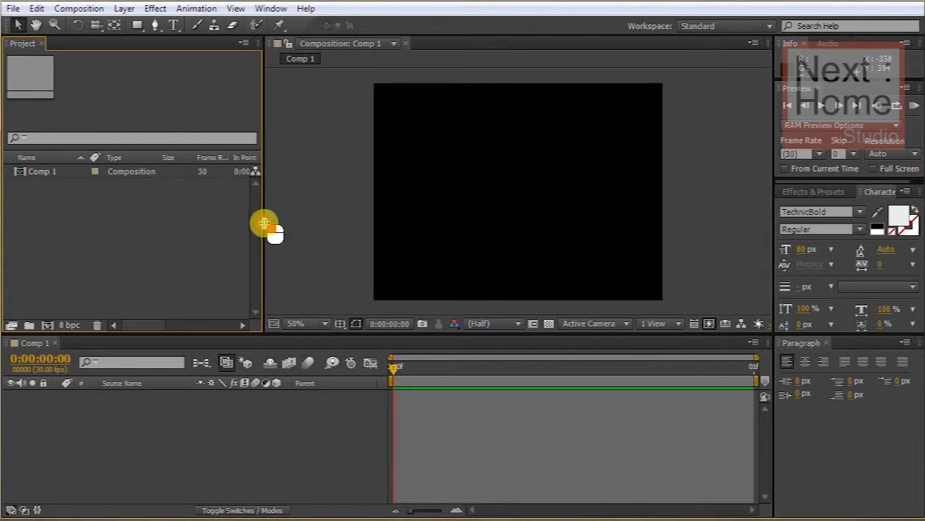